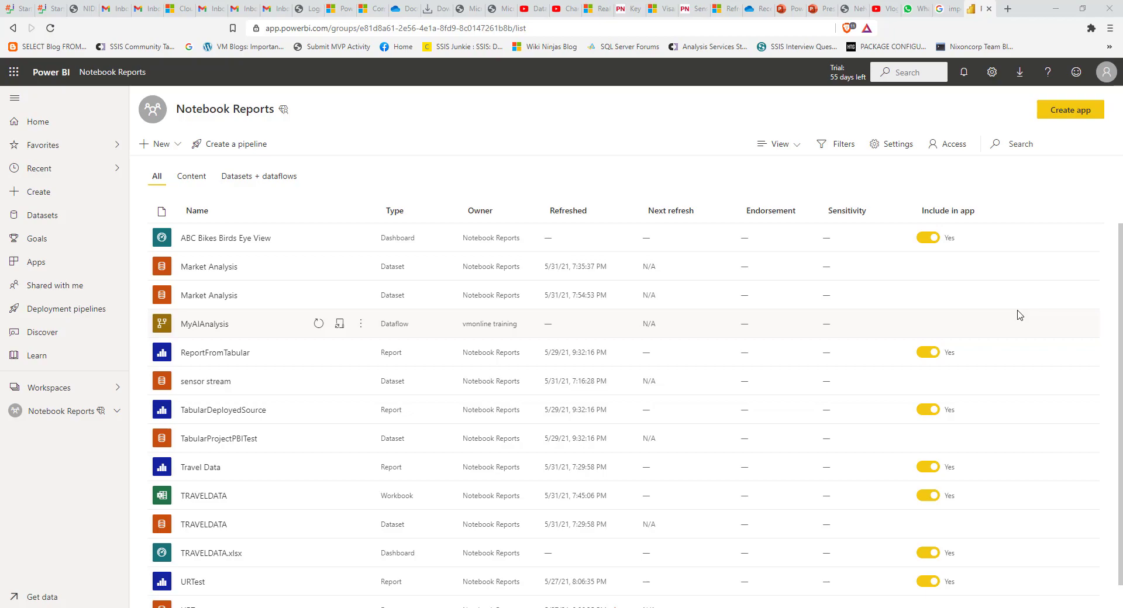
- Confirm the workspace's Premium tab shows Premium per user, then bring up TRAVELDATA's options
{"action": "left_click", "coordinate": [919, 154]}
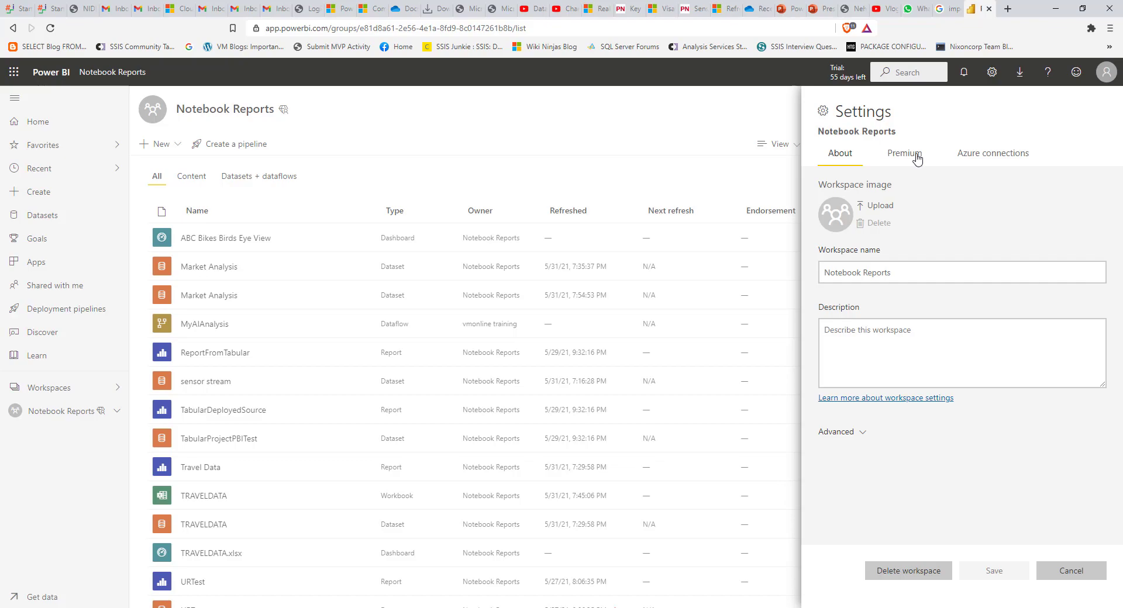
{"action": "left_click", "coordinate": [917, 158]}
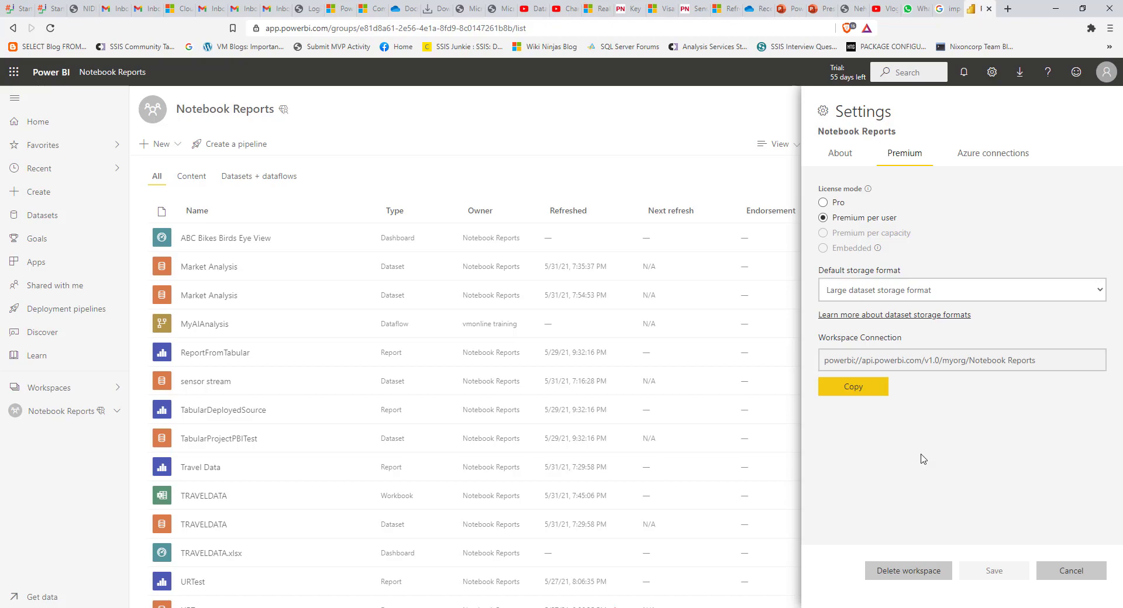
{"action": "left_click", "coordinate": [1071, 571]}
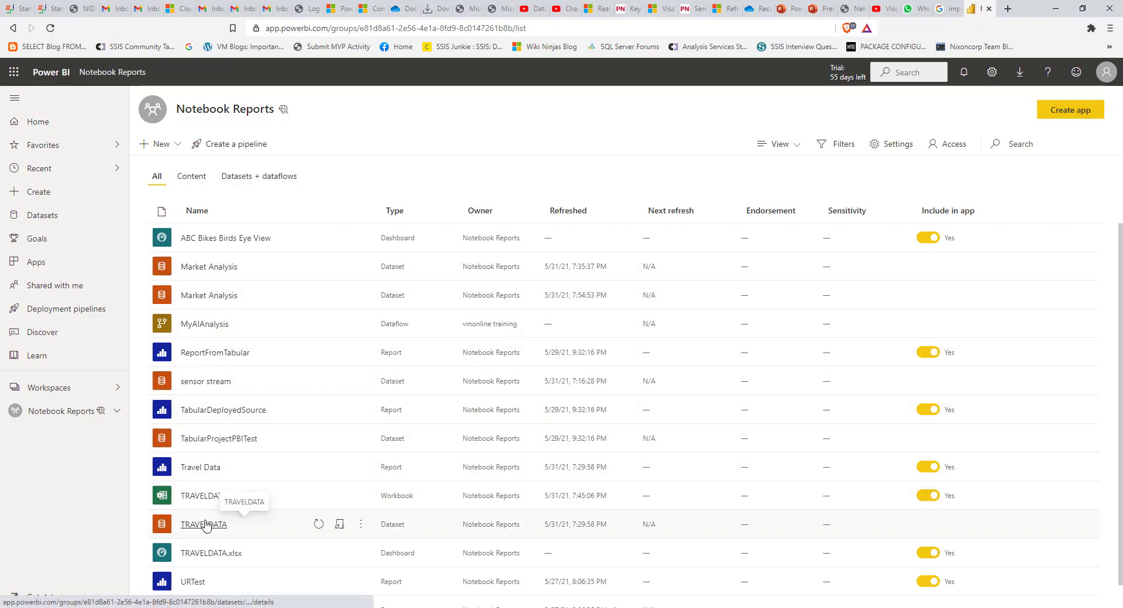
{"action": "left_click", "coordinate": [361, 524]}
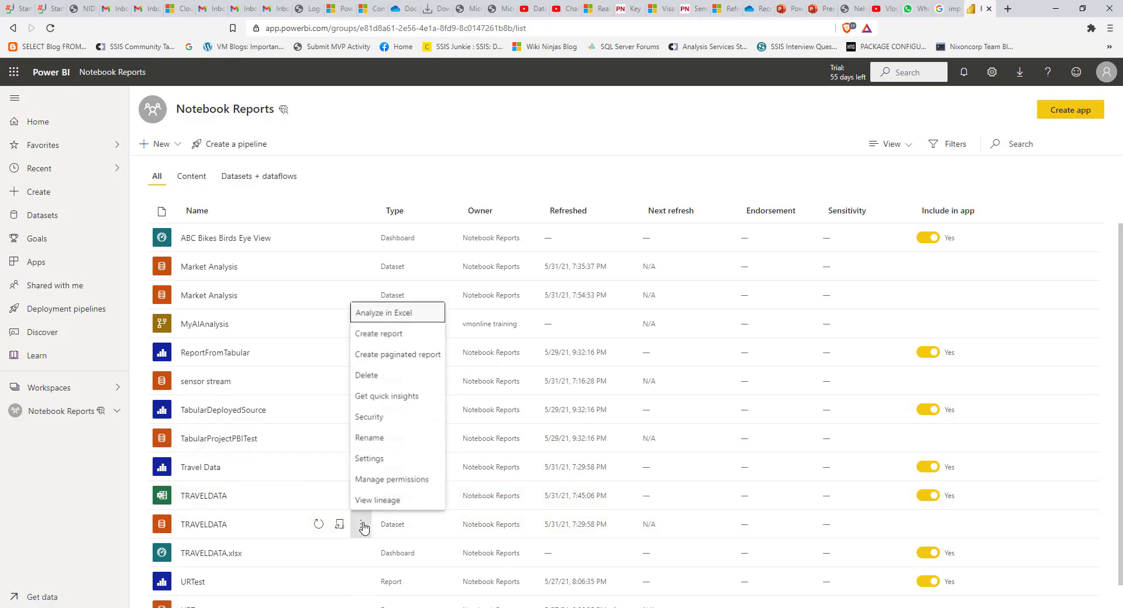
- Show the TRAVELDATA dataset's server connection string, then go back to the Notebook Reports workspace
{"action": "left_click", "coordinate": [368, 459]}
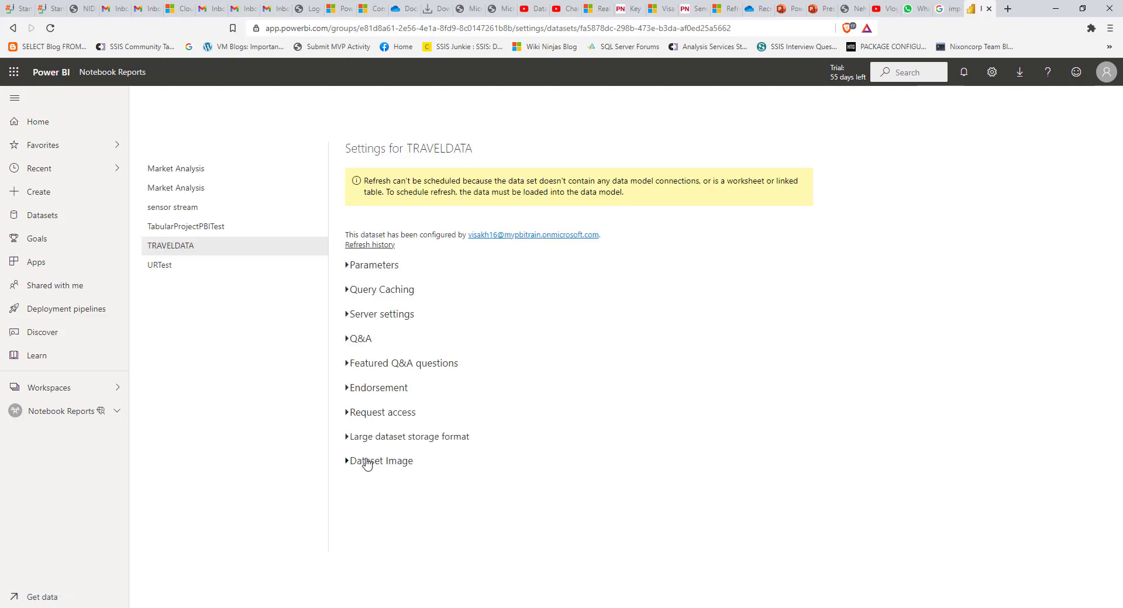
{"action": "left_click", "coordinate": [347, 315]}
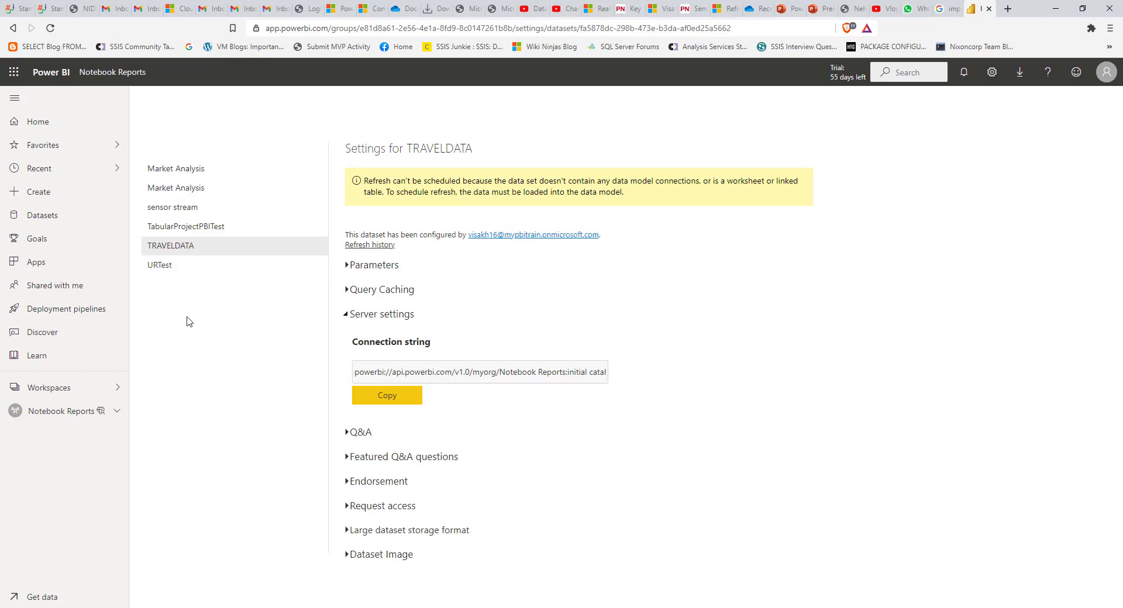
{"action": "left_click", "coordinate": [70, 412]}
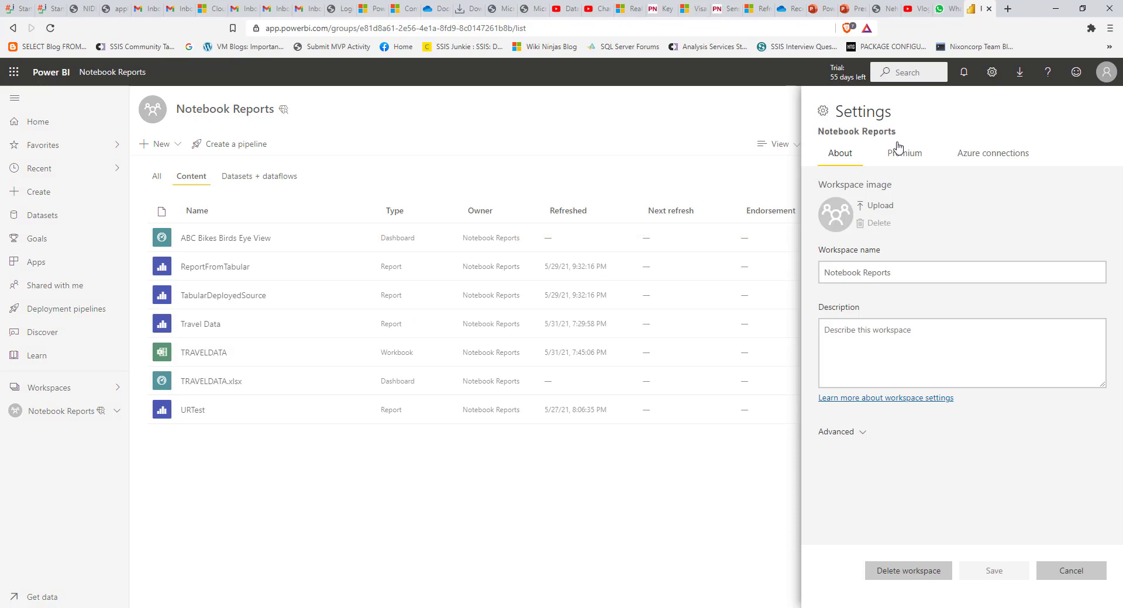
- Copy the Workspace Connection address from the Notebook Reports Premium settings
{"action": "left_click", "coordinate": [906, 154]}
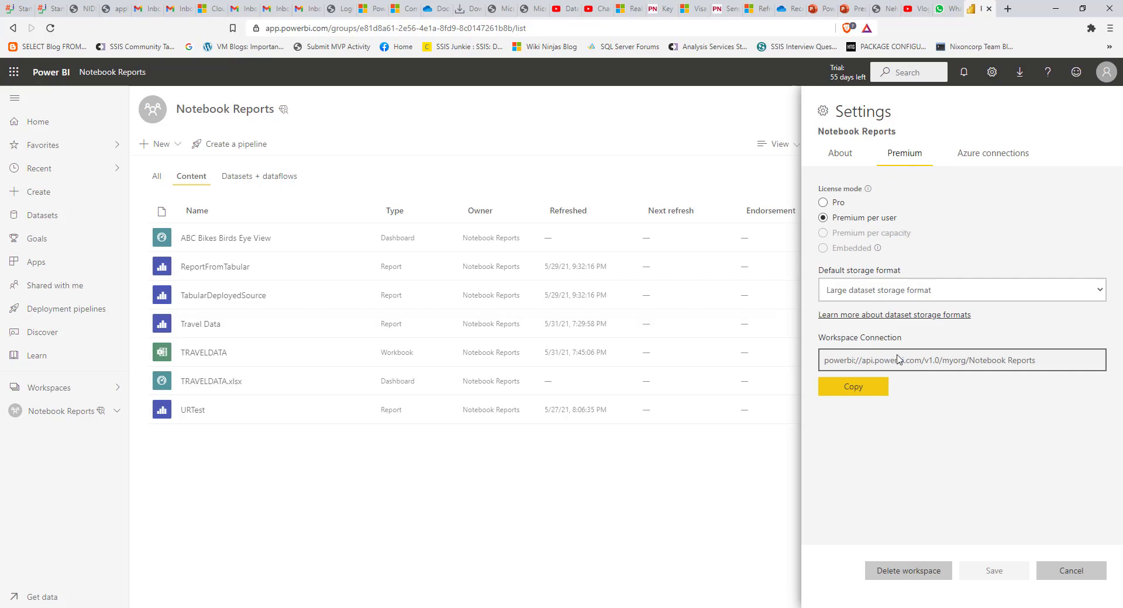
{"action": "left_click", "coordinate": [862, 389]}
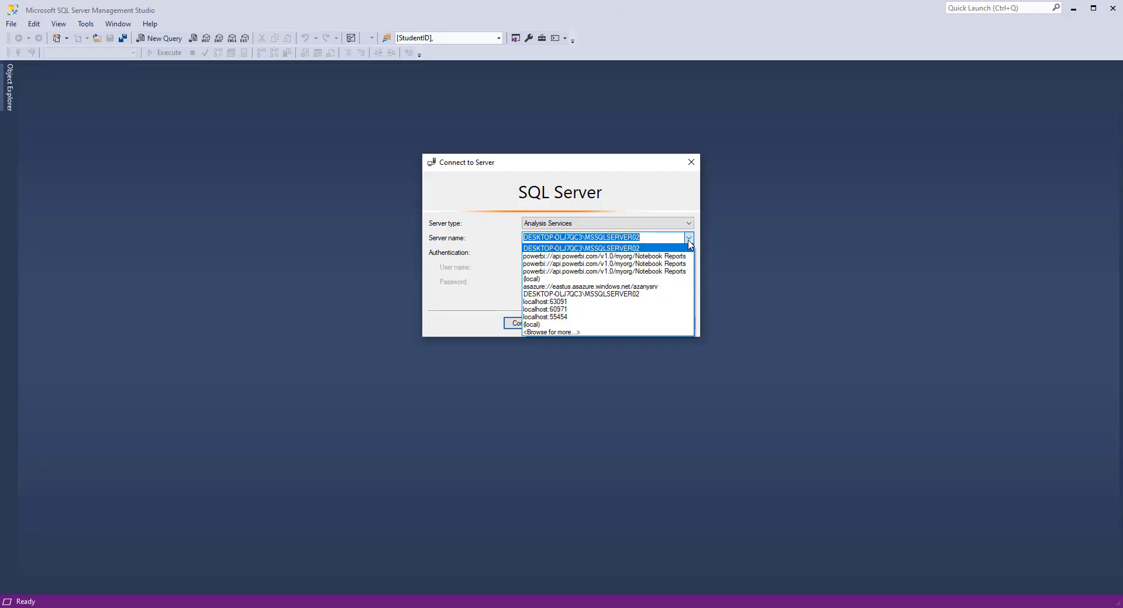
{"action": "left_click", "coordinate": [649, 238]}
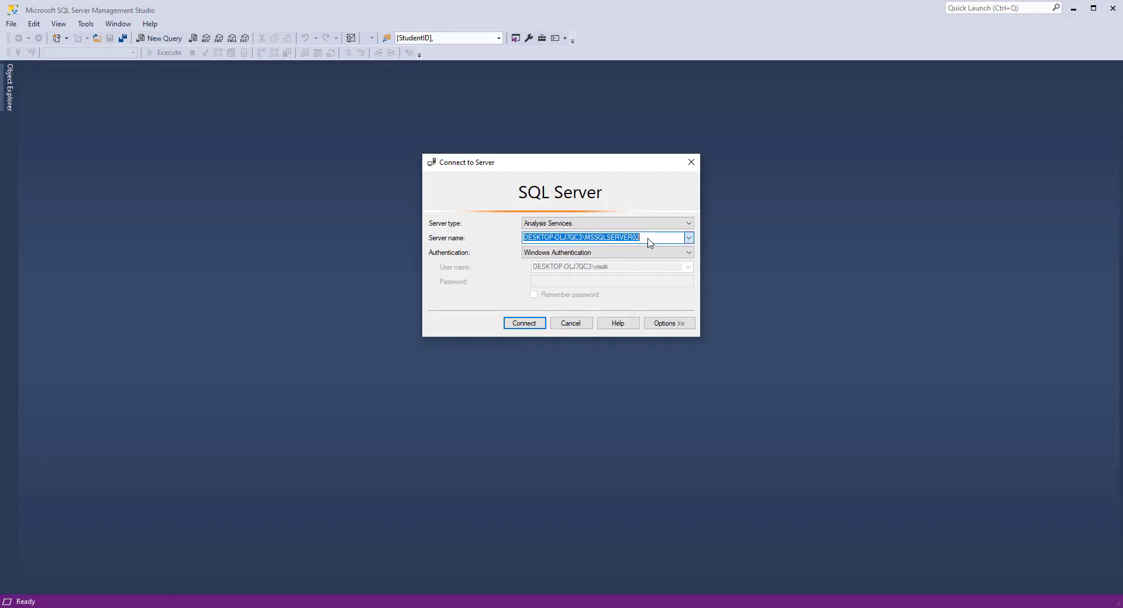
- Connect to the pasted powerbi:// server with Azure Active Directory - Universal with MFA and the work user name
{"action": "key", "text": "BackSpace"}
{"action": "key", "text": "ctrl+v"}
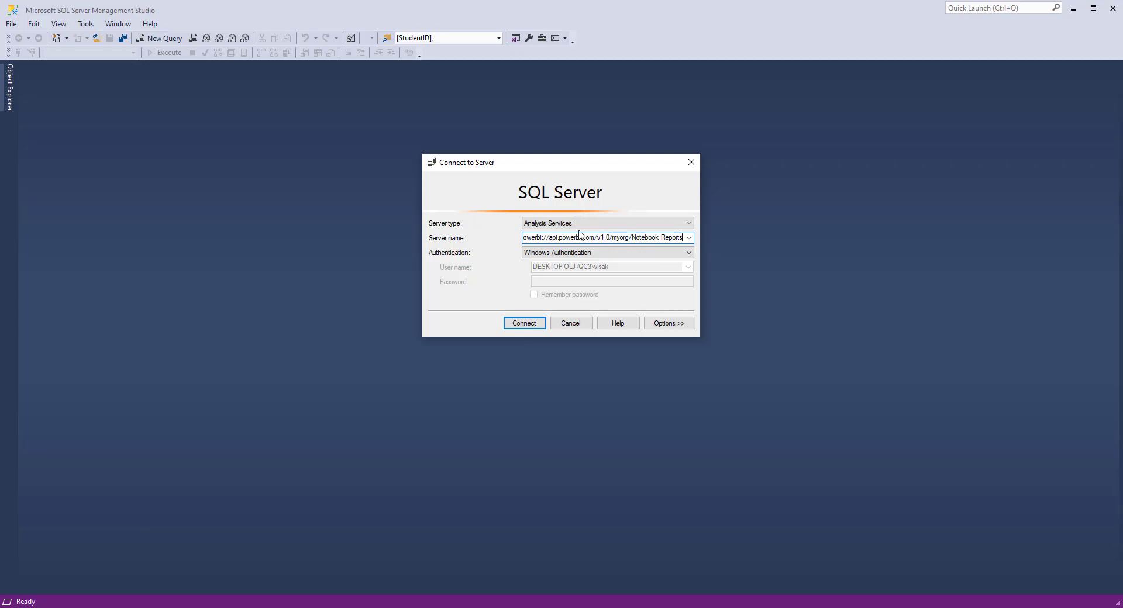
{"action": "left_click", "coordinate": [525, 238]}
{"action": "left_click", "coordinate": [553, 253]}
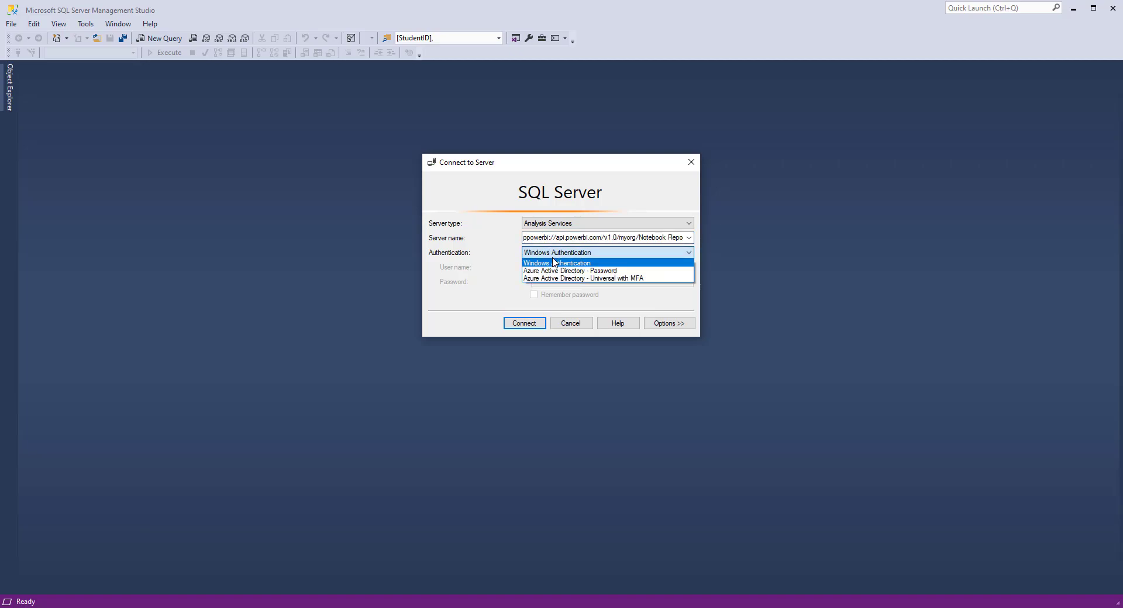
{"action": "left_click", "coordinate": [558, 279]}
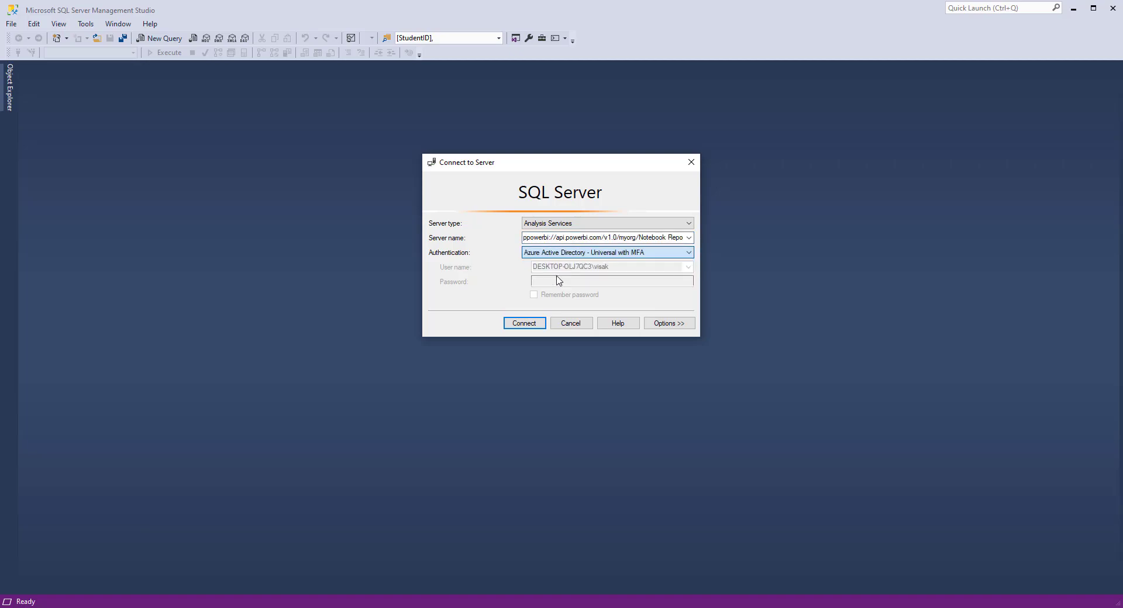
{"action": "left_click", "coordinate": [558, 269]}
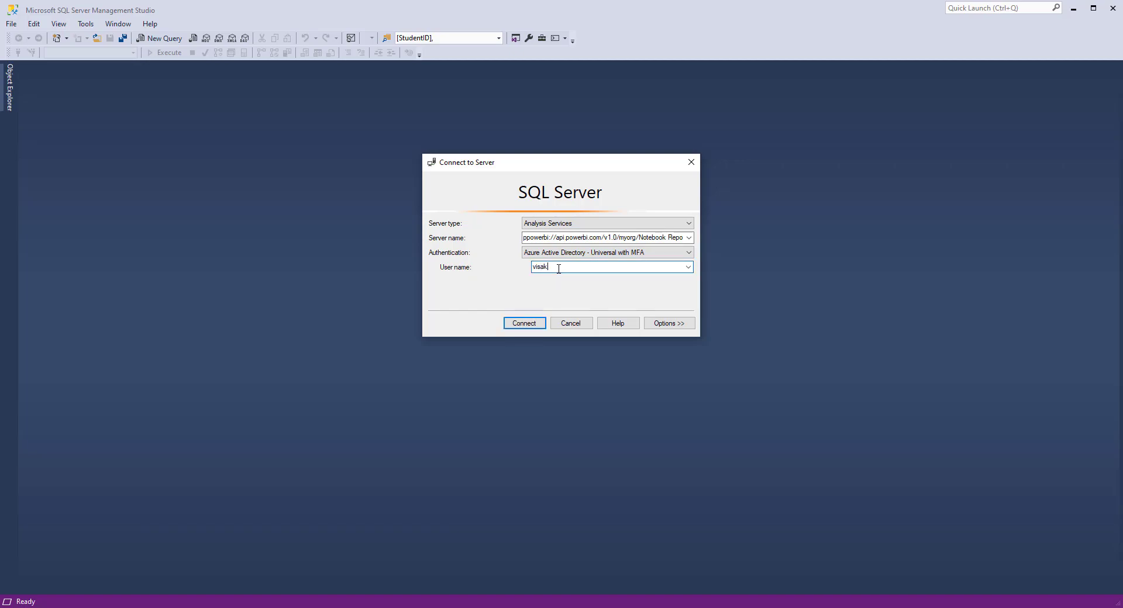
{"action": "left_click", "coordinate": [538, 324]}
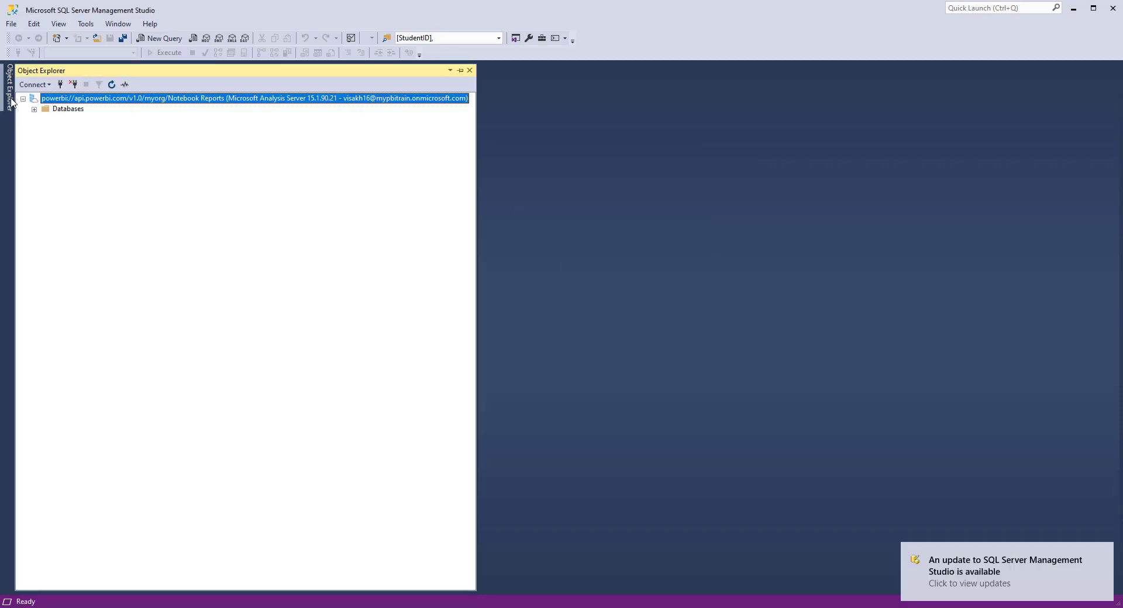
- Expand Databases to show the tables of TabularProjectPBITest, then of URTest
{"action": "left_click", "coordinate": [35, 109]}
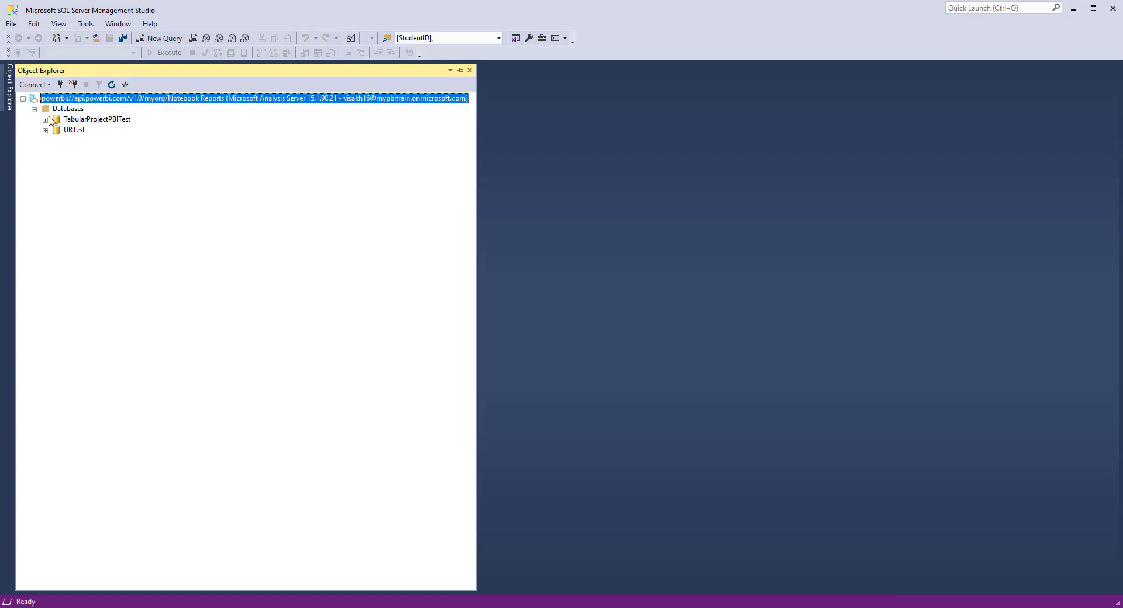
{"action": "left_click", "coordinate": [46, 121]}
{"action": "left_click", "coordinate": [56, 141]}
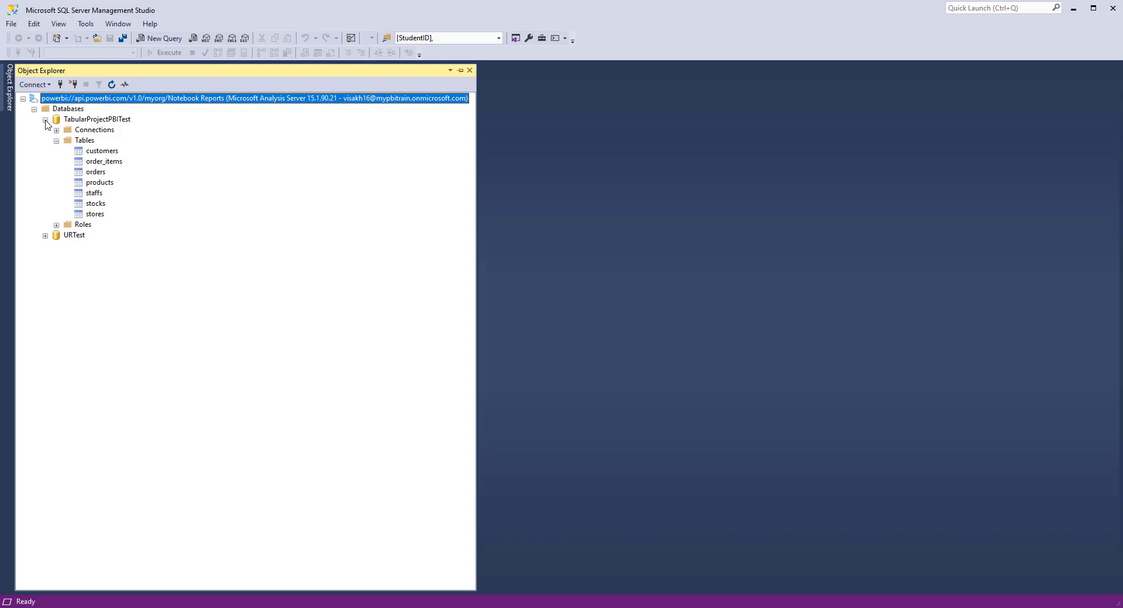
{"action": "left_click", "coordinate": [45, 119]}
{"action": "left_click", "coordinate": [45, 130]}
{"action": "left_click", "coordinate": [56, 151]}
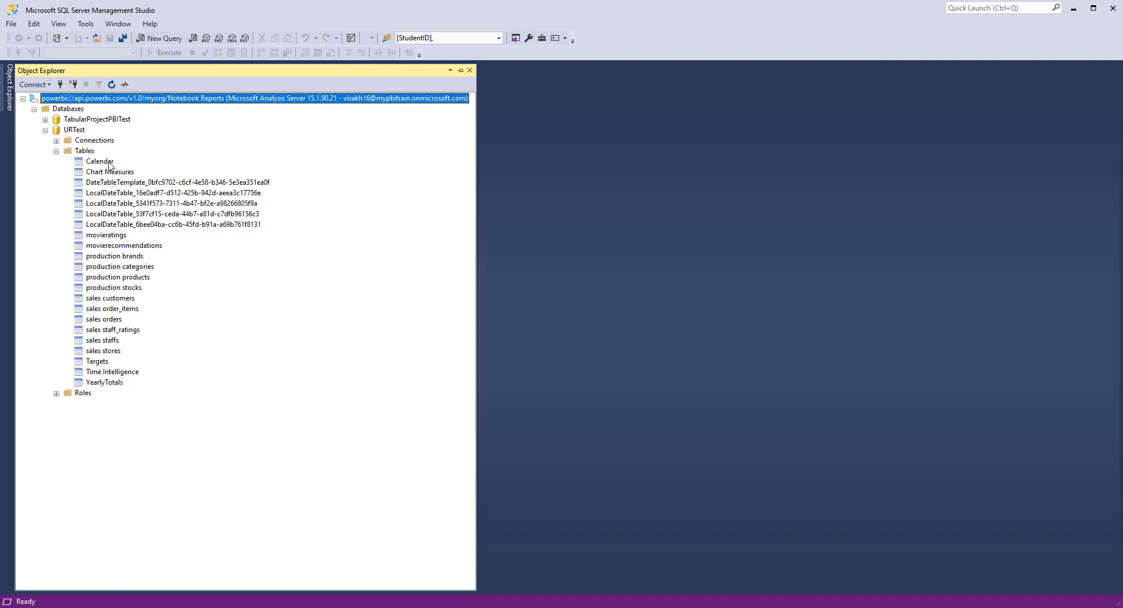
{"action": "left_click", "coordinate": [245, 39]}
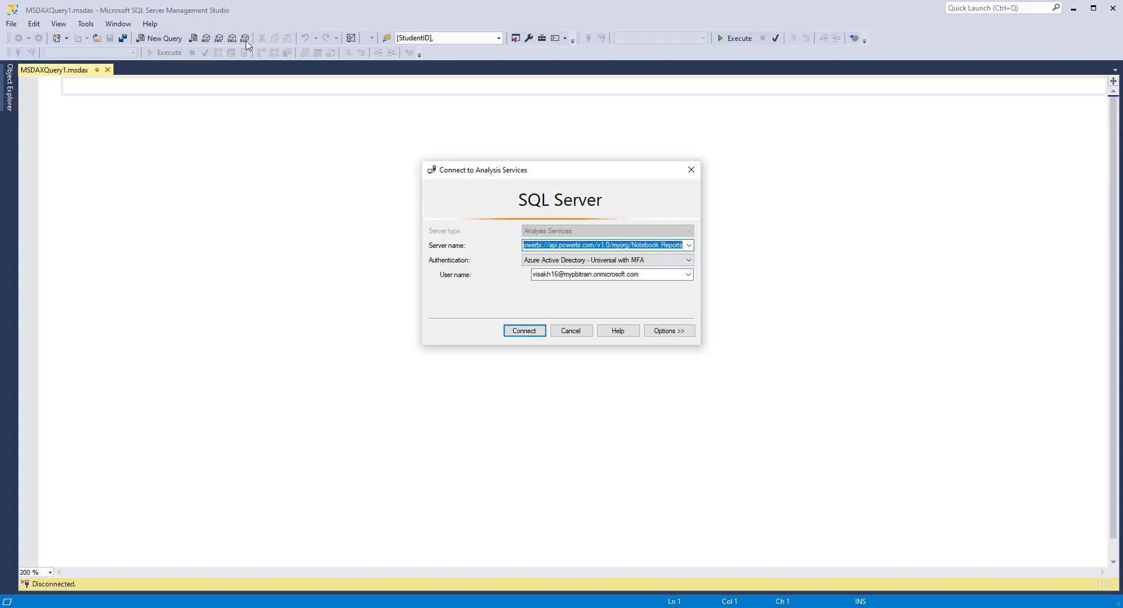
- Connect the new DAX query to URTest and enter EVALUATE followed by the pasted SUMMARIZE line
{"action": "key", "text": "Return"}
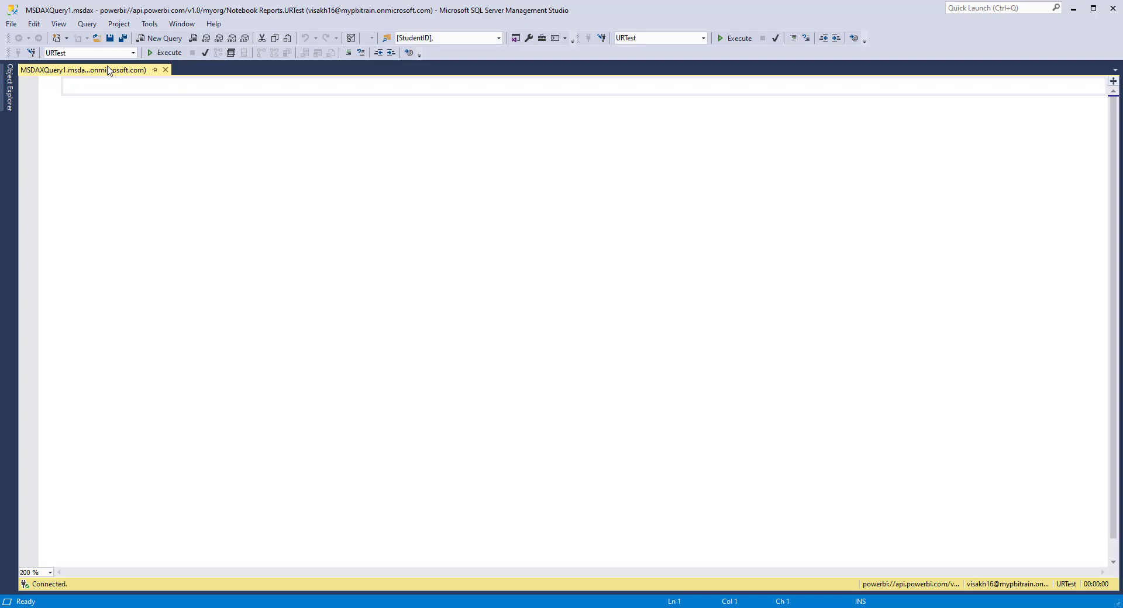
{"action": "type", "text": "EVALUATE"}
{"action": "key", "text": "Return"}
{"action": "key", "text": "ctrl+v"}
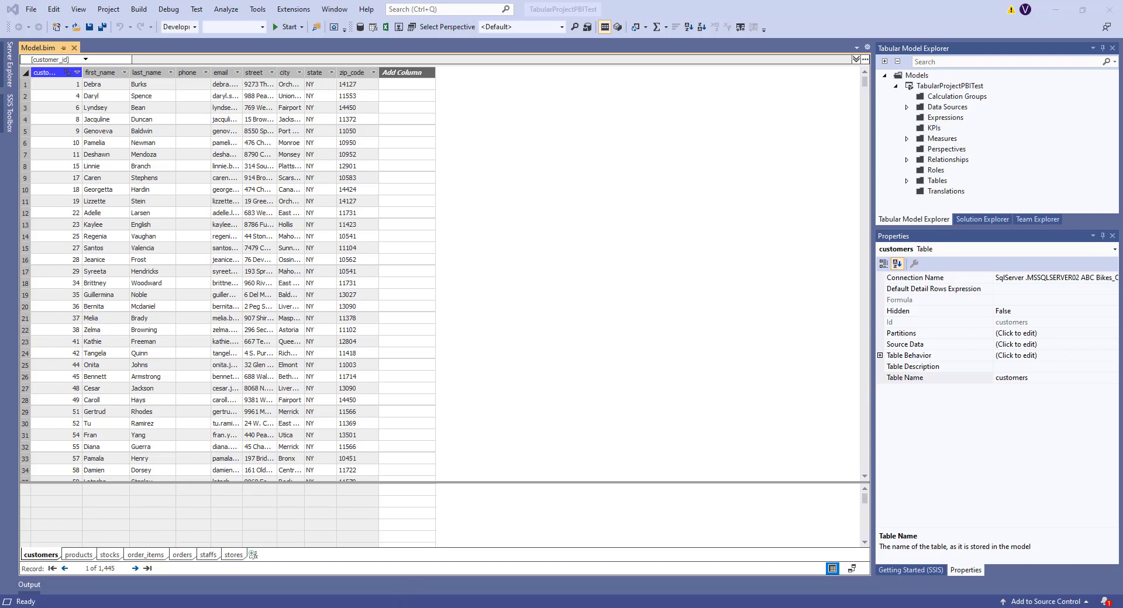
- Recopy the Workspace Connection address from the workspace's Premium settings and return to Visual Studio
{"action": "key", "text": "alt+Tab"}
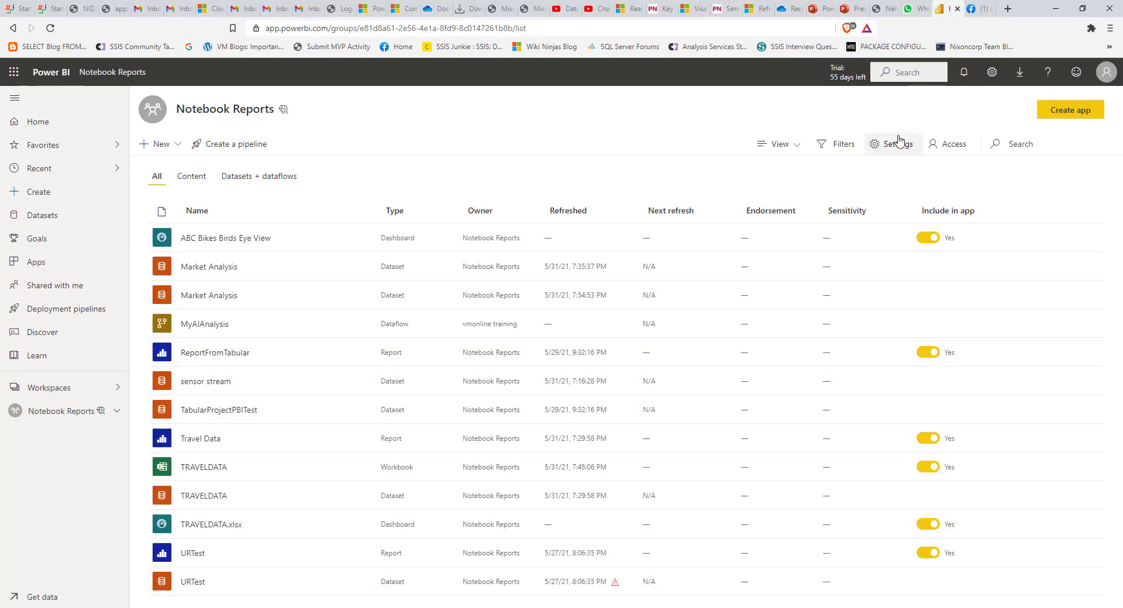
{"action": "left_click", "coordinate": [899, 142]}
{"action": "left_click", "coordinate": [910, 160]}
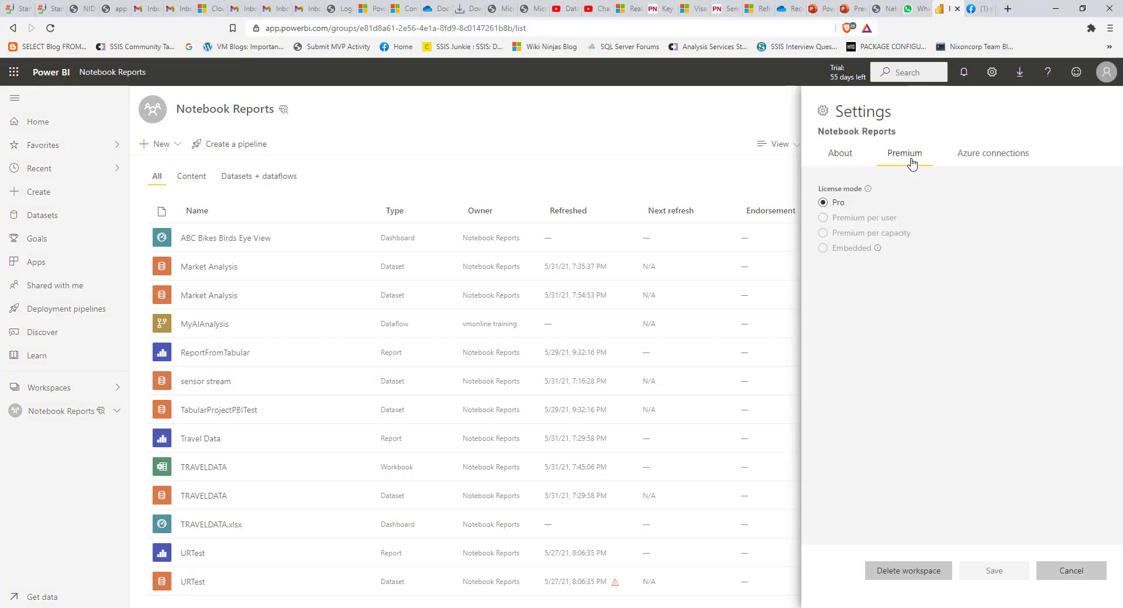
{"action": "left_click", "coordinate": [870, 397]}
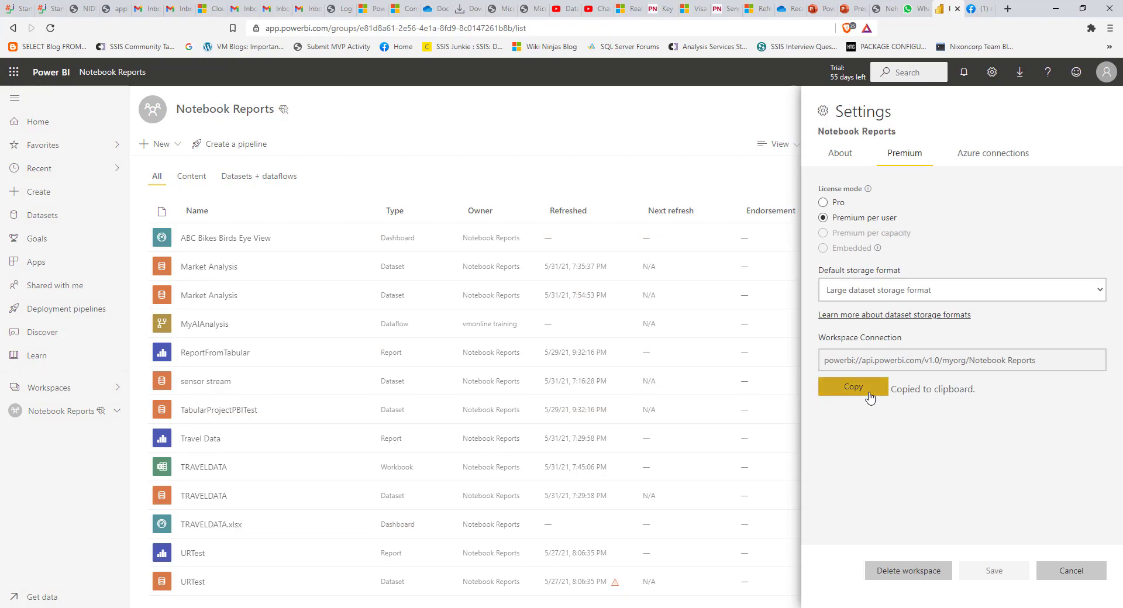
{"action": "key", "text": "alt+Tab"}
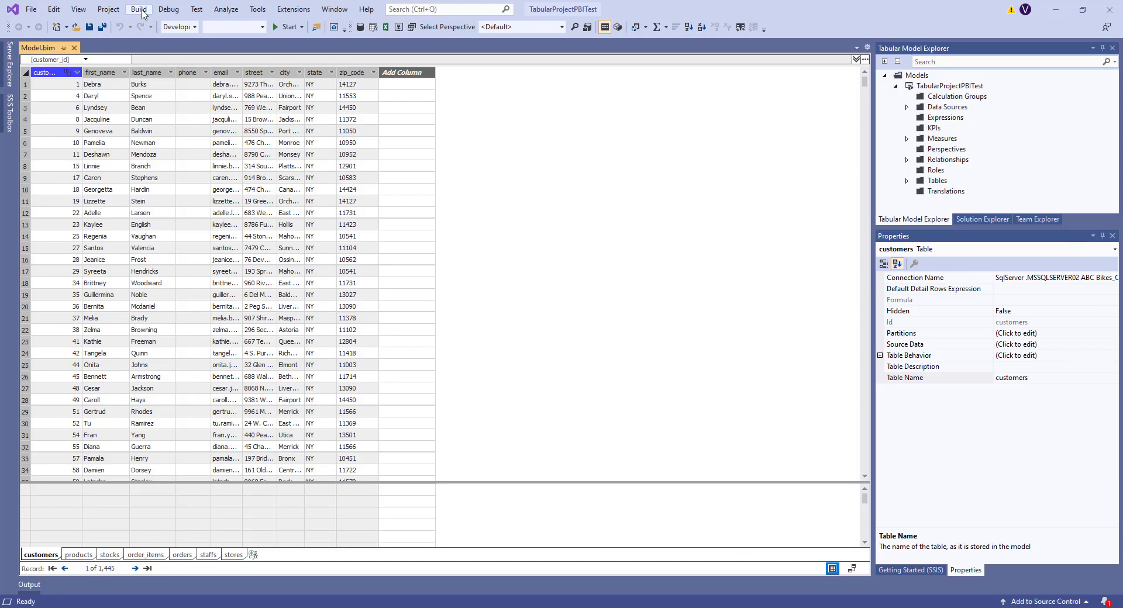
- Verify the project's deployment server is the powerbi:// address, with database and model AnalysisServicesTabular
{"action": "left_click", "coordinate": [139, 9]}
{"action": "mouse_move", "coordinate": [108, 9]}
{"action": "left_click", "coordinate": [170, 190]}
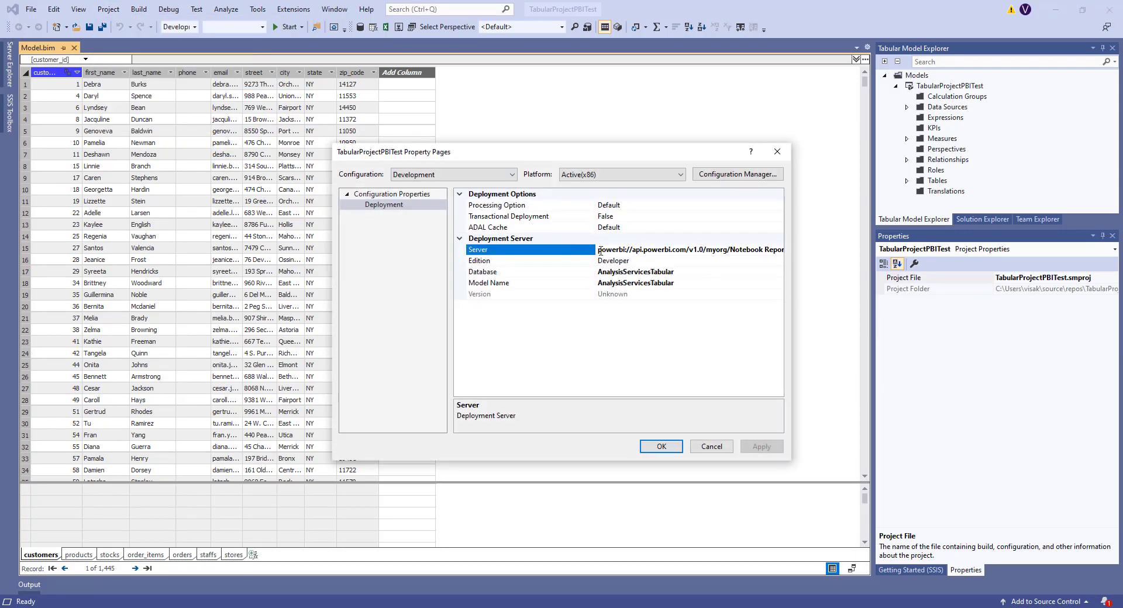
{"action": "left_click_drag", "start_coordinate": [599, 251], "coordinate": [889, 258]}
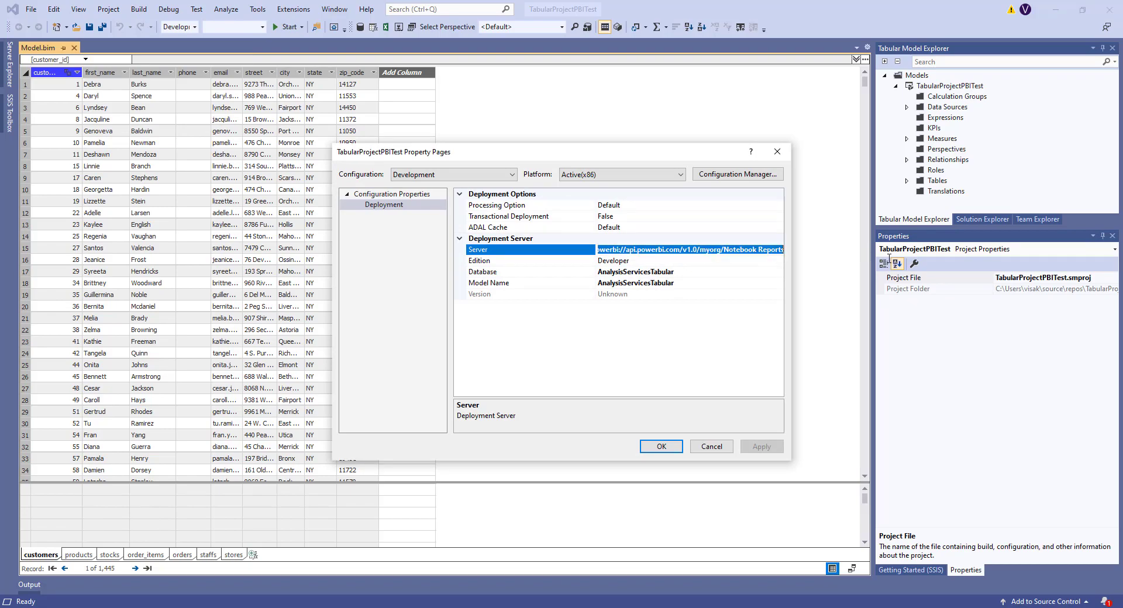
{"action": "left_click", "coordinate": [562, 273]}
{"action": "left_click", "coordinate": [561, 284]}
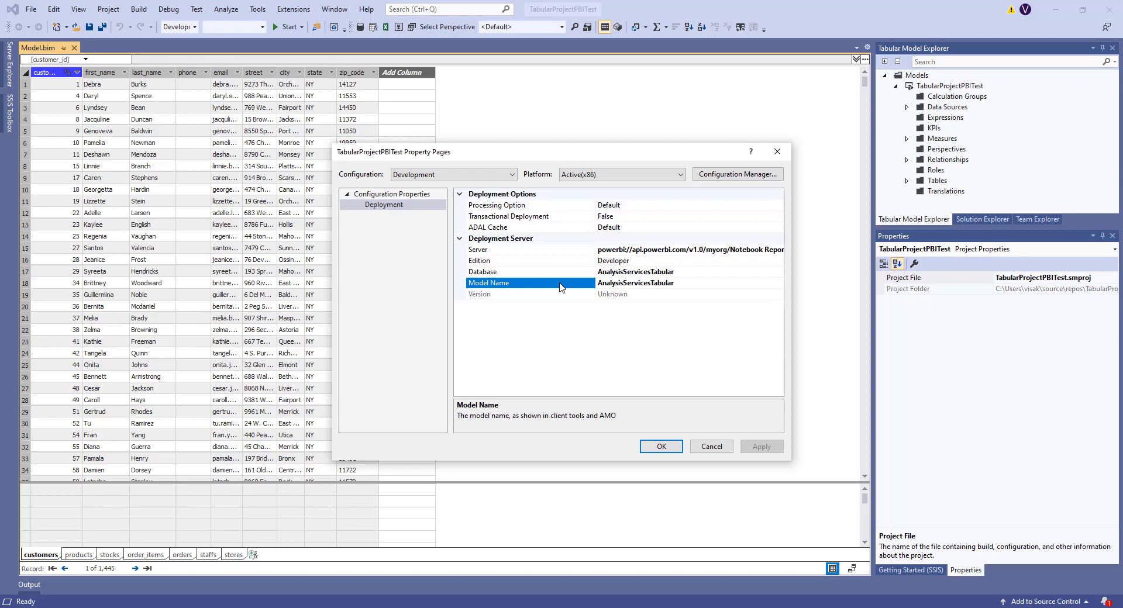
{"action": "left_click", "coordinate": [651, 445]}
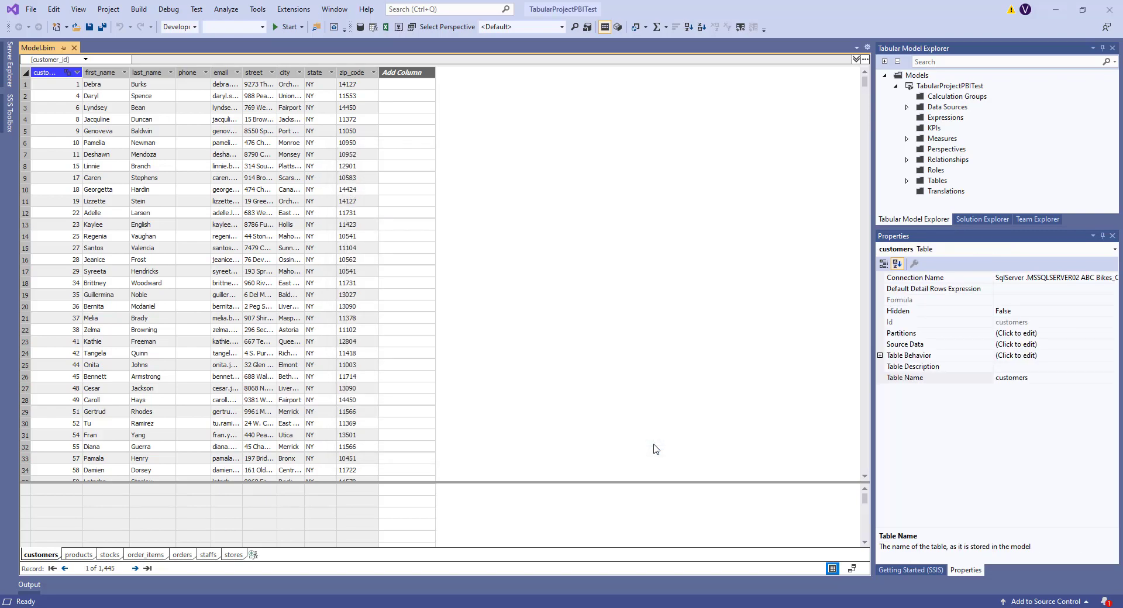
{"action": "left_click", "coordinate": [135, 10]}
- Build the solution, ending with 1 succeeded, 0 failed, 0 skipped
{"action": "left_click", "coordinate": [149, 23]}
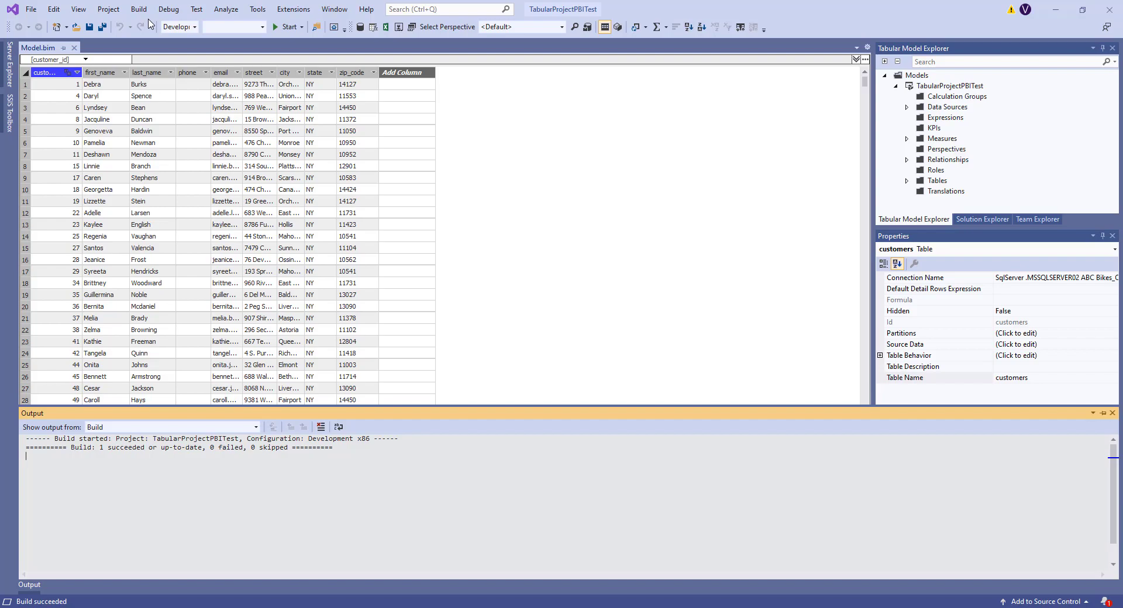
- Deploy the solution and sign in with the work account and its password
{"action": "left_click", "coordinate": [139, 9]}
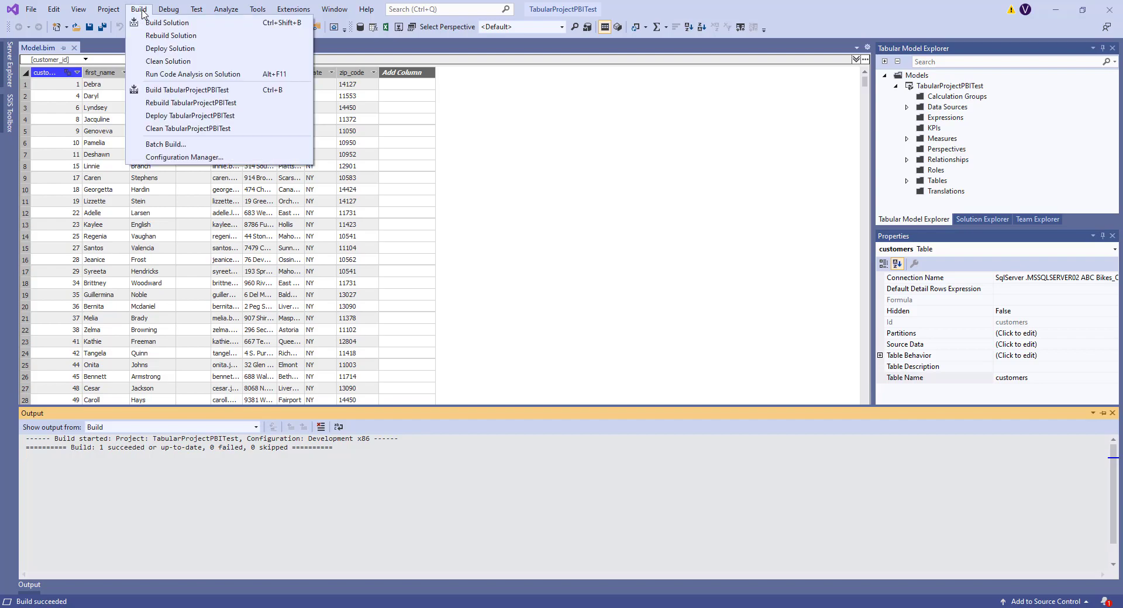
{"action": "left_click", "coordinate": [157, 49]}
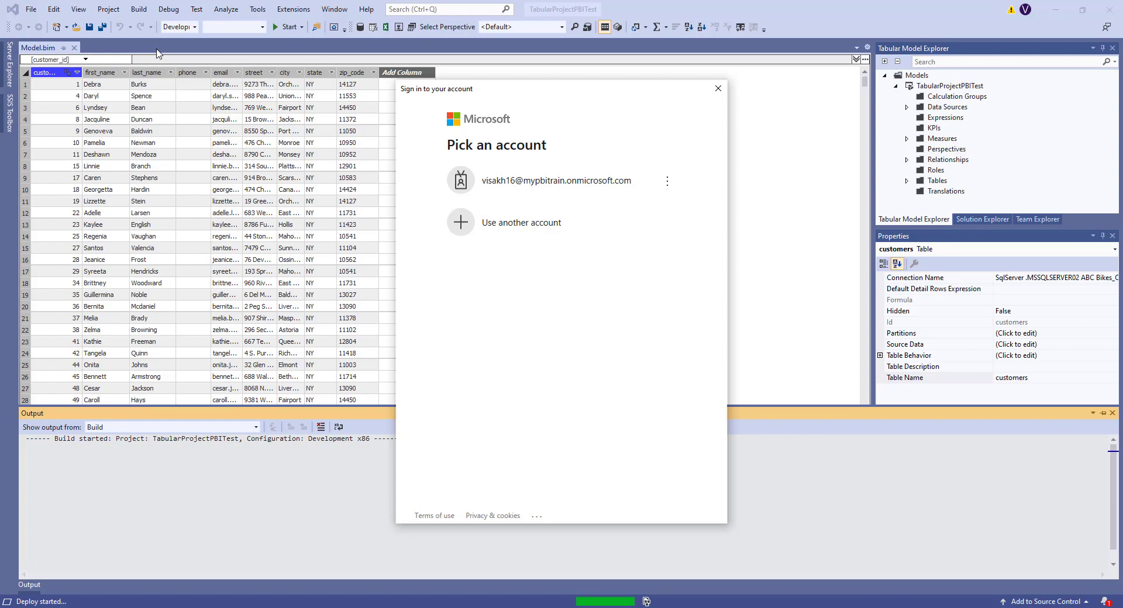
{"action": "left_click", "coordinate": [543, 187]}
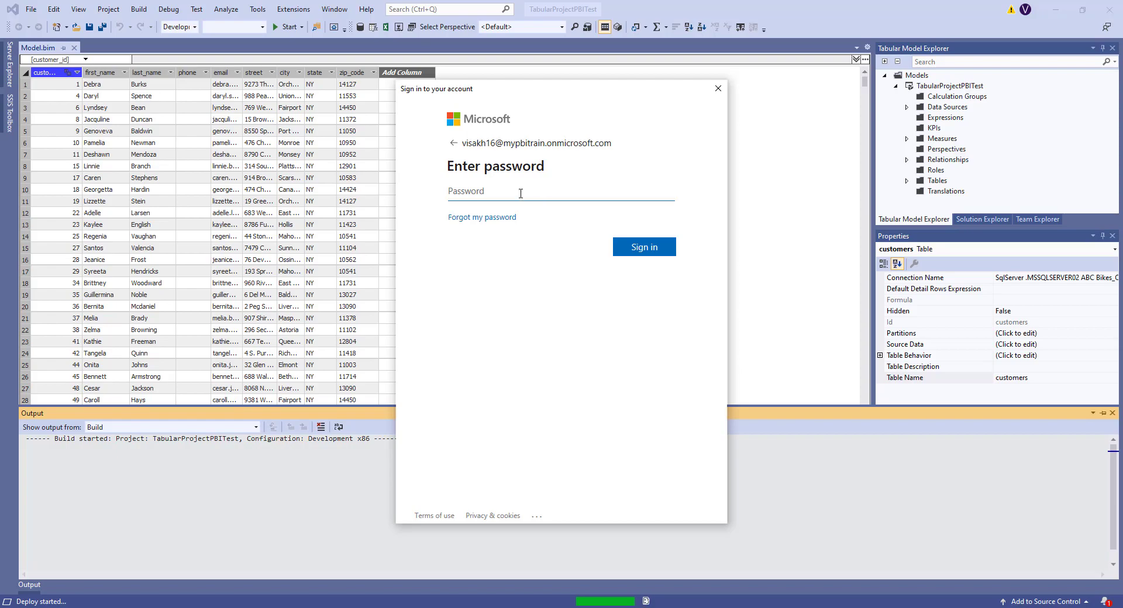
{"action": "type", "text": "*******"}
{"action": "key", "text": "Return"}
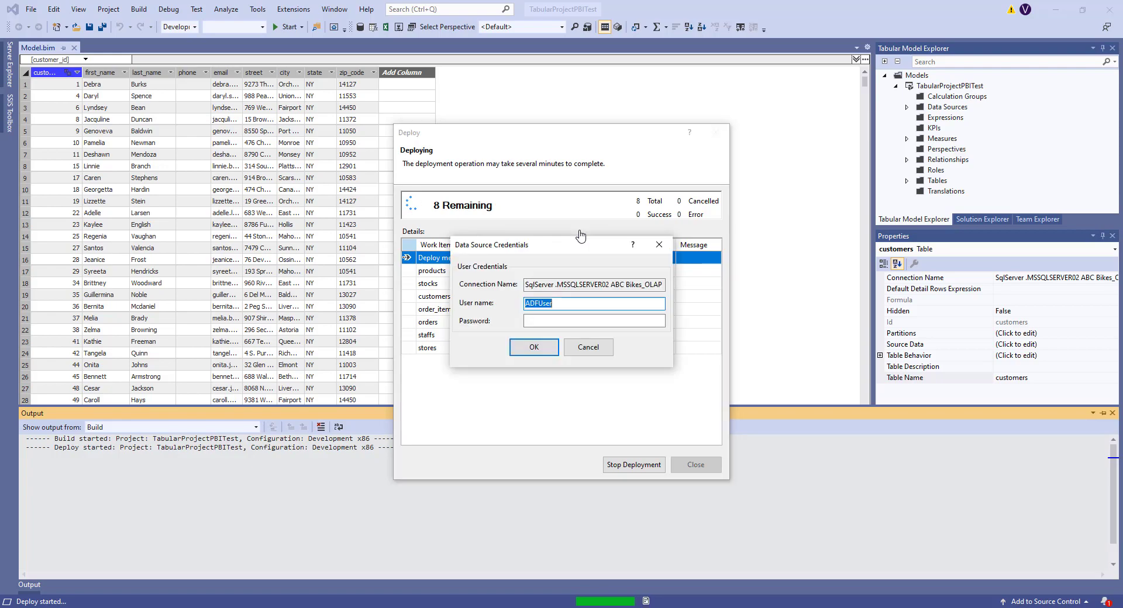
- Enter the data source password in the Data Source Credentials prompt and confirm it
{"action": "left_click", "coordinate": [557, 321]}
{"action": "type", "text": "***"}
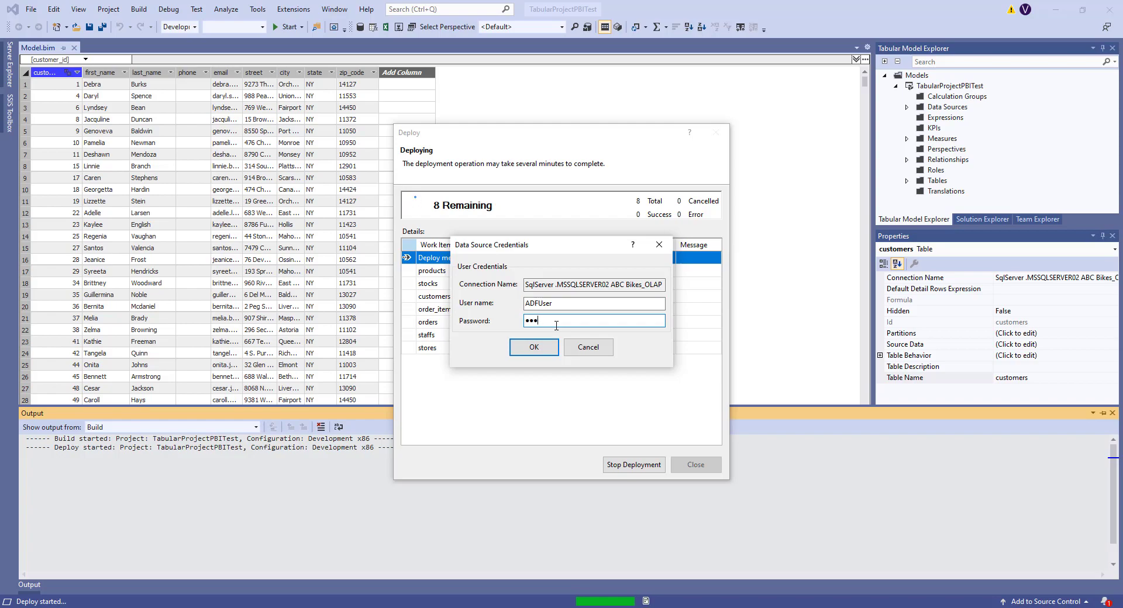
{"action": "left_click", "coordinate": [539, 349]}
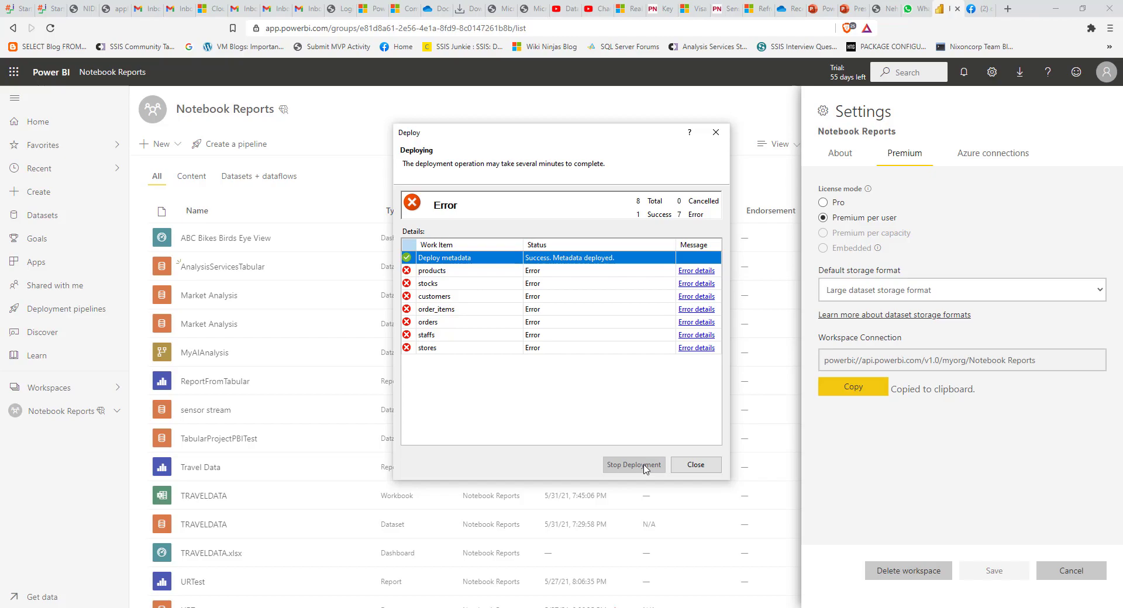
- Close the Deploy window and workspace settings, then open the AnalysisServicesTabular dataset's settings and credentials status
{"action": "left_click", "coordinate": [694, 466]}
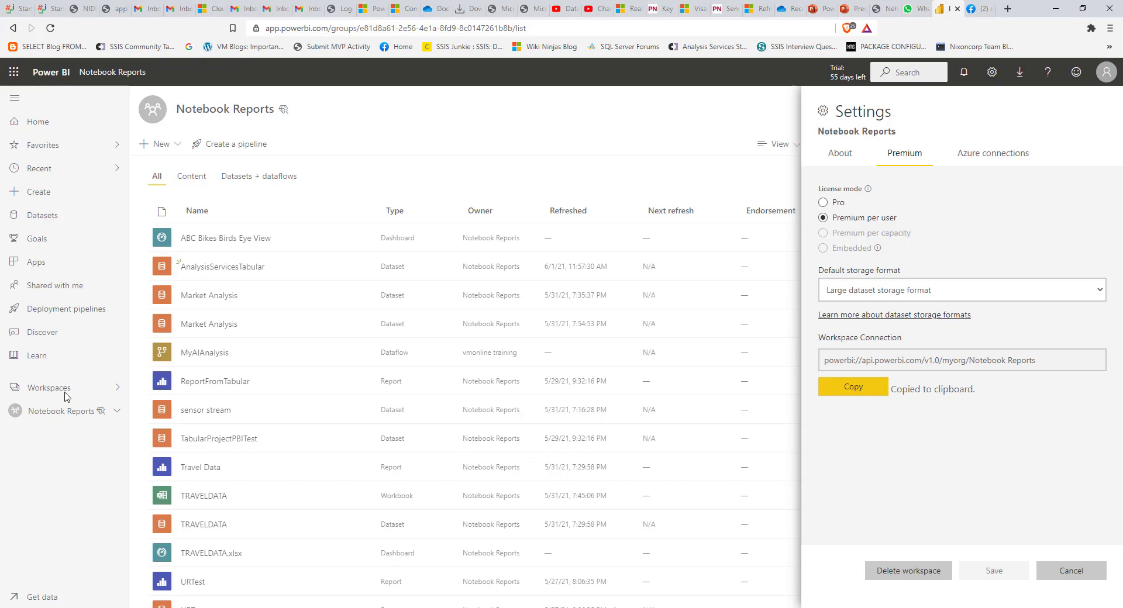
{"action": "left_click", "coordinate": [1072, 571]}
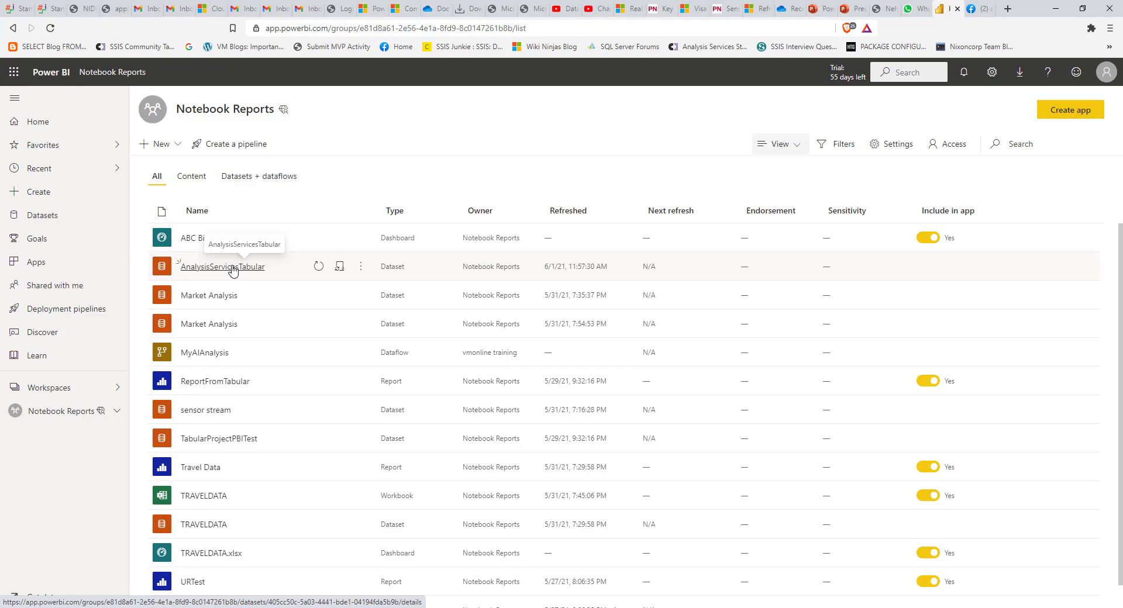
{"action": "left_click", "coordinate": [361, 266]}
{"action": "left_click", "coordinate": [368, 438]}
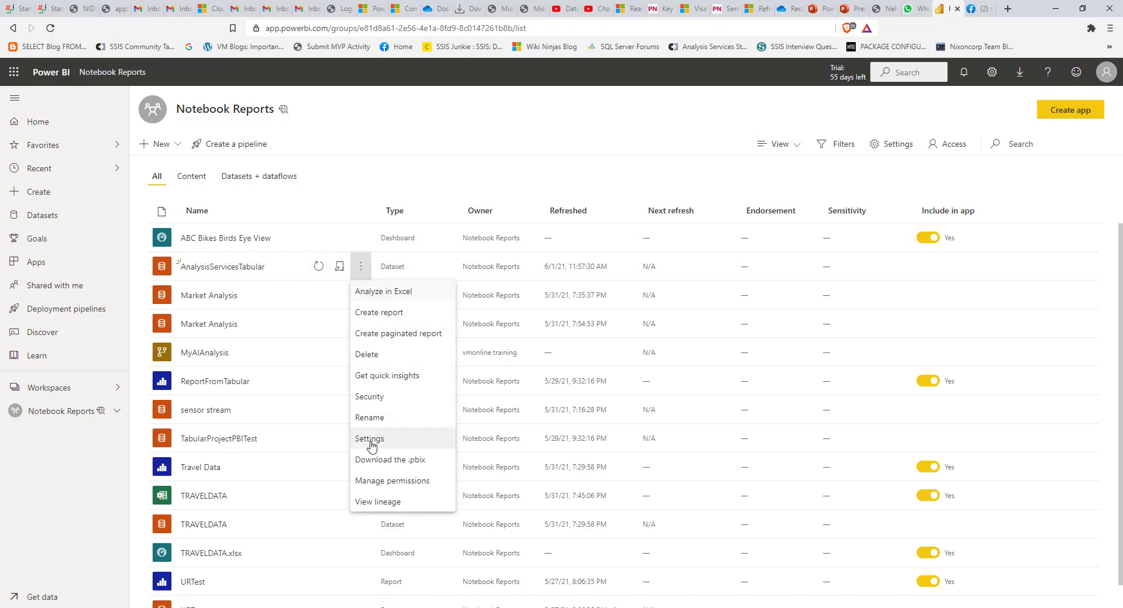
{"action": "left_click", "coordinate": [347, 240]}
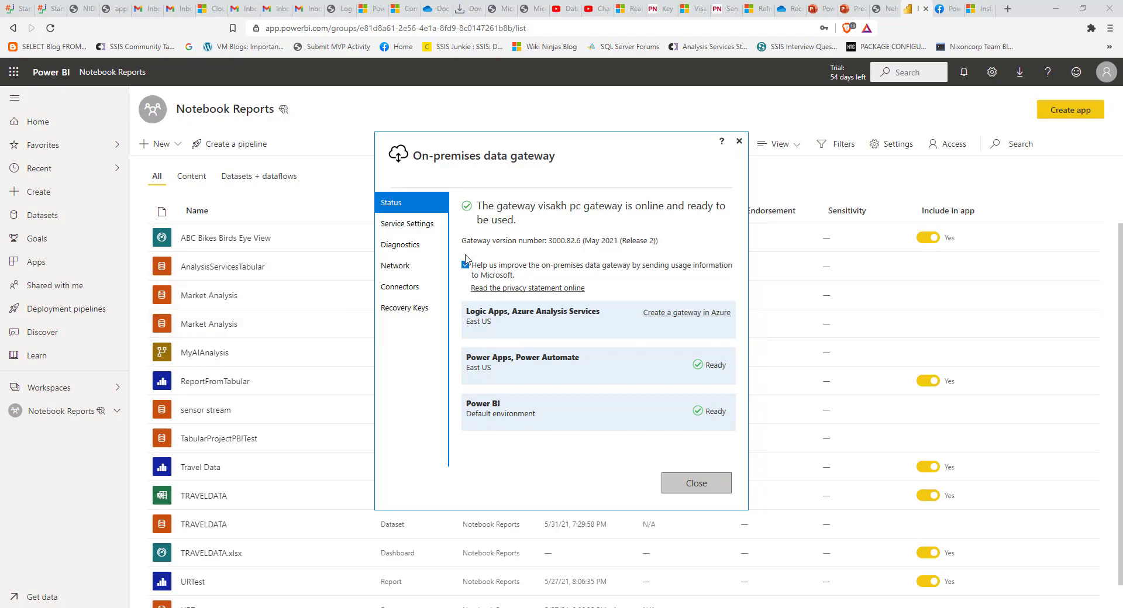
- Close the gateway status window after confirming the gateway is online
{"action": "left_click", "coordinate": [307, 190]}
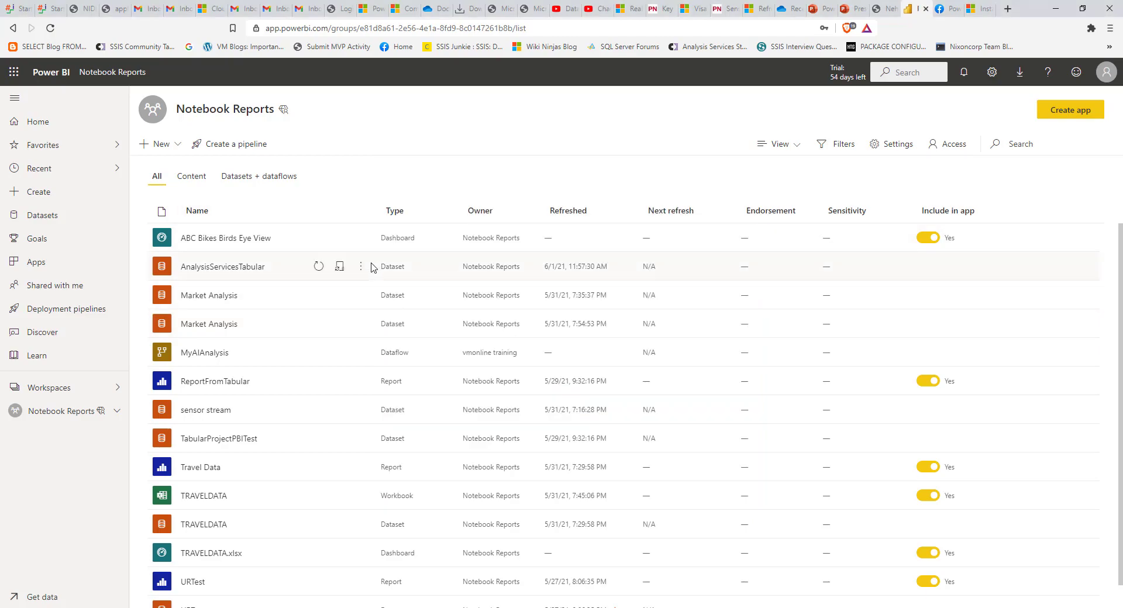
- Map the AnalysisServicesTabular data source to ABC Bikes OLAP on the running gateway and apply it
{"action": "left_click", "coordinate": [361, 269]}
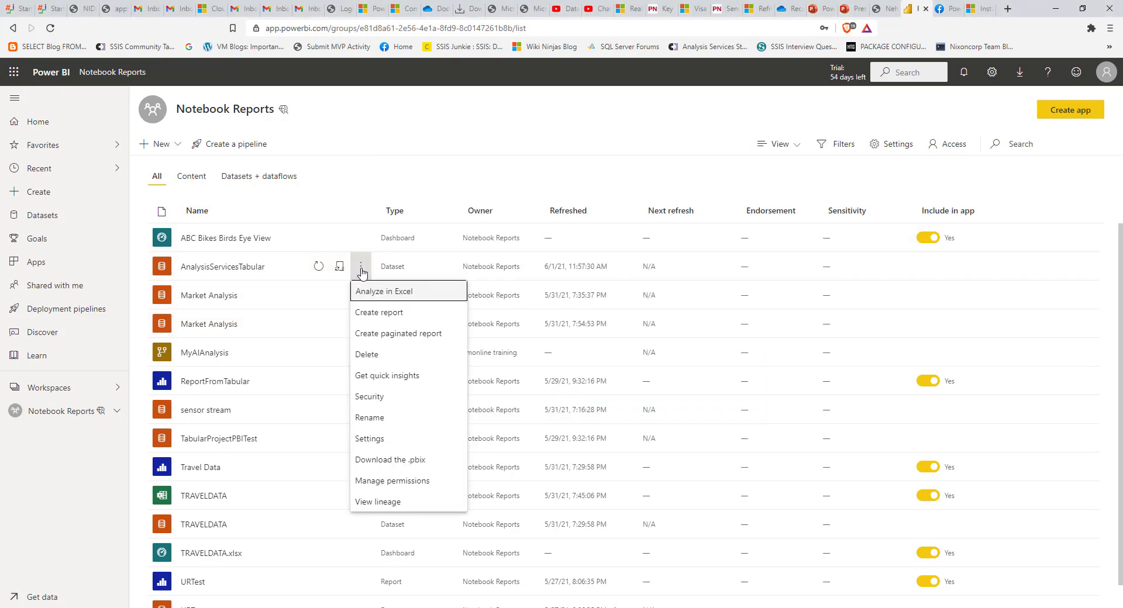
{"action": "left_click", "coordinate": [385, 438]}
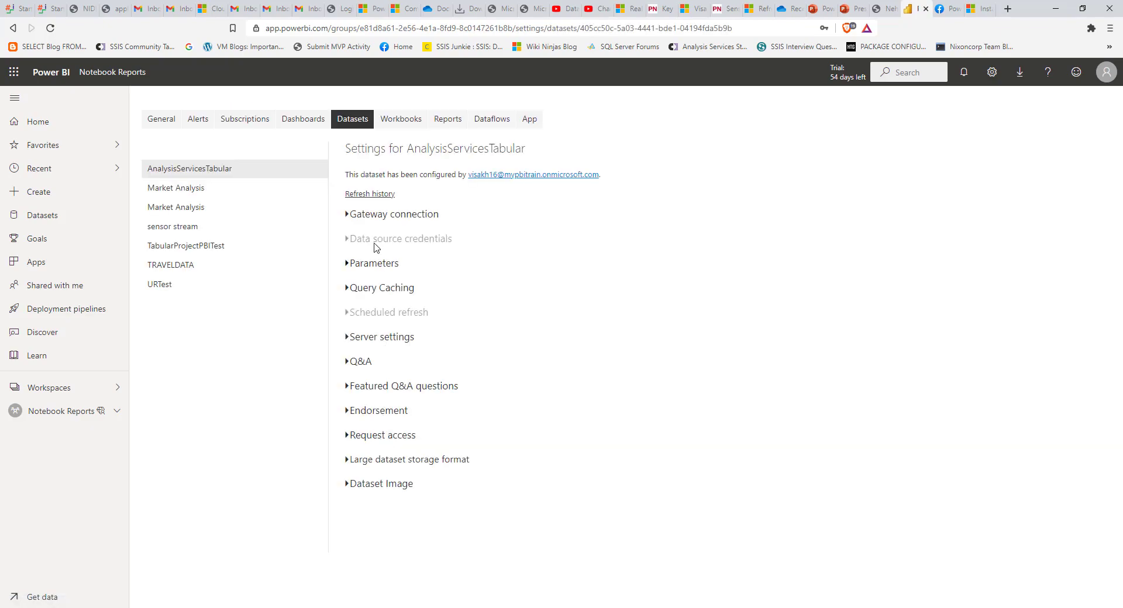
{"action": "left_click", "coordinate": [348, 215]}
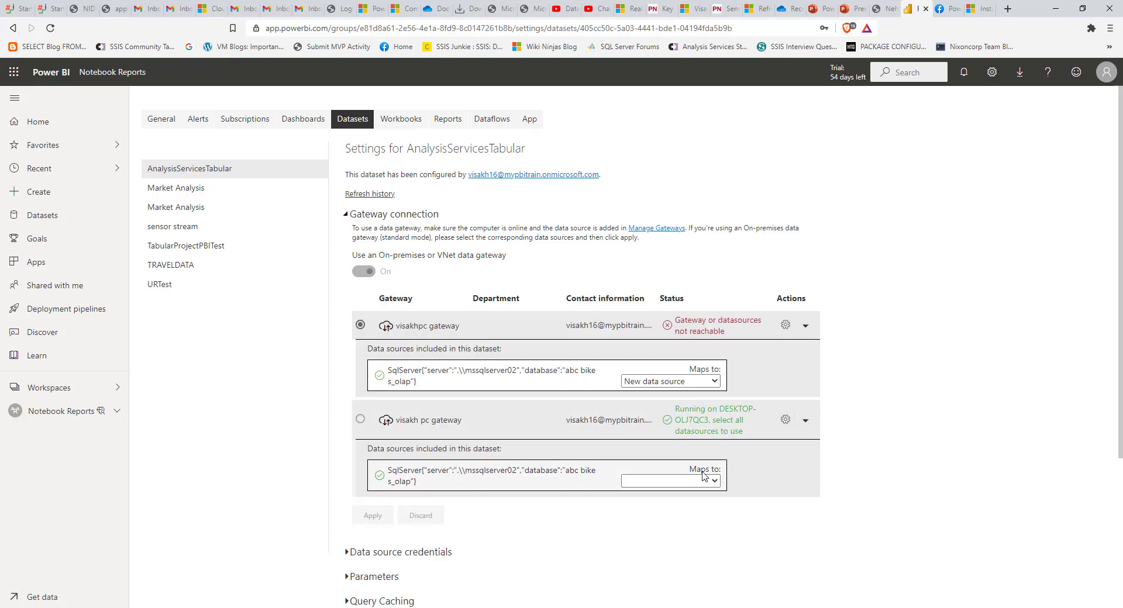
{"action": "left_click", "coordinate": [716, 483]}
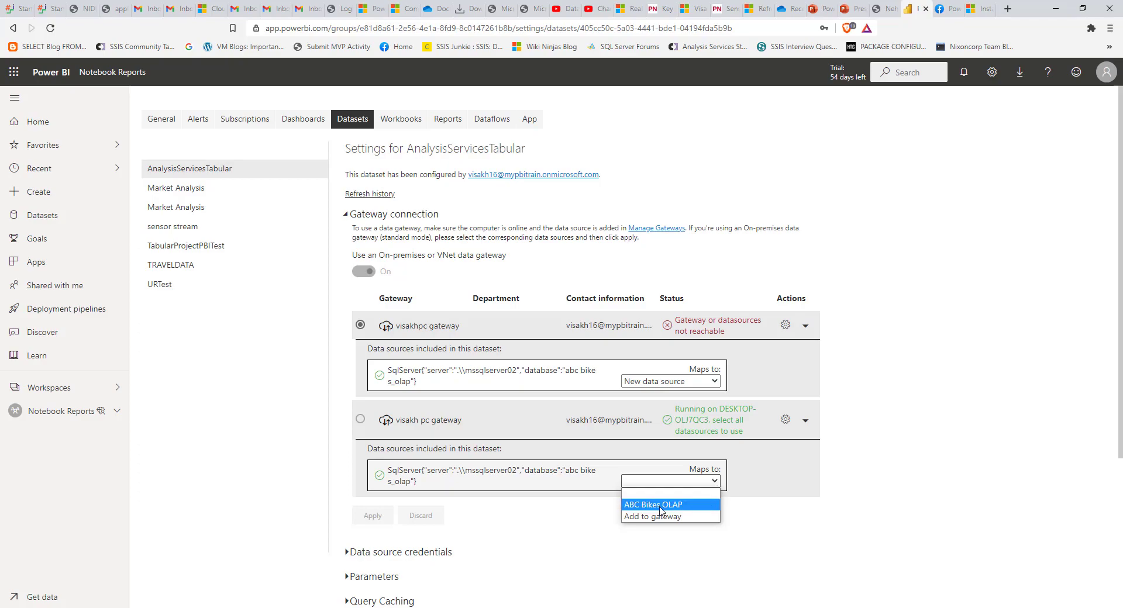
{"action": "left_click", "coordinate": [661, 511]}
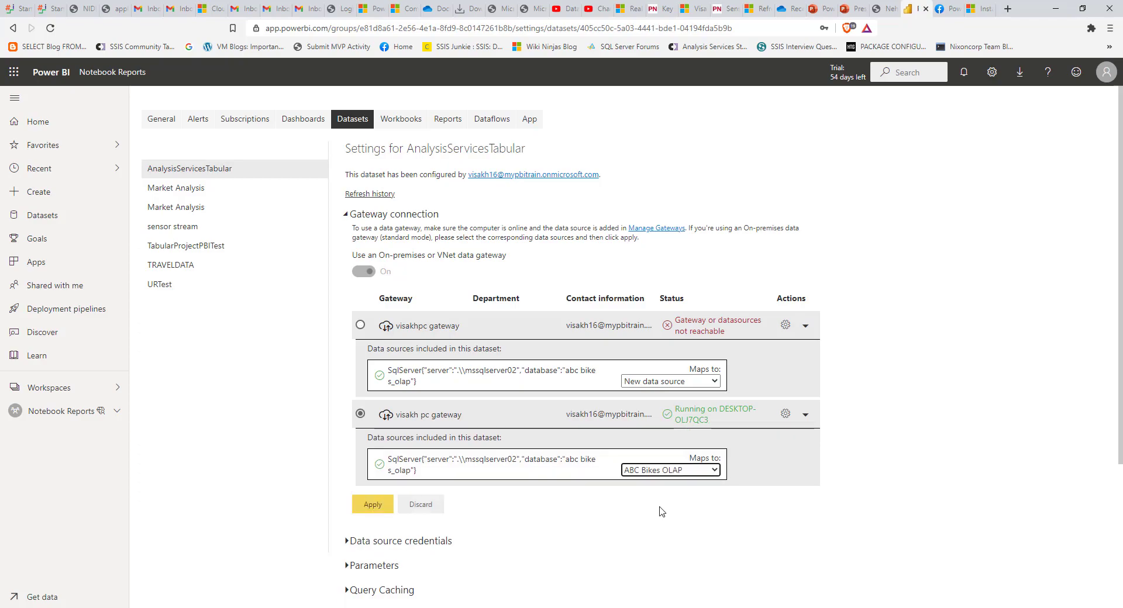
{"action": "left_click", "coordinate": [374, 511]}
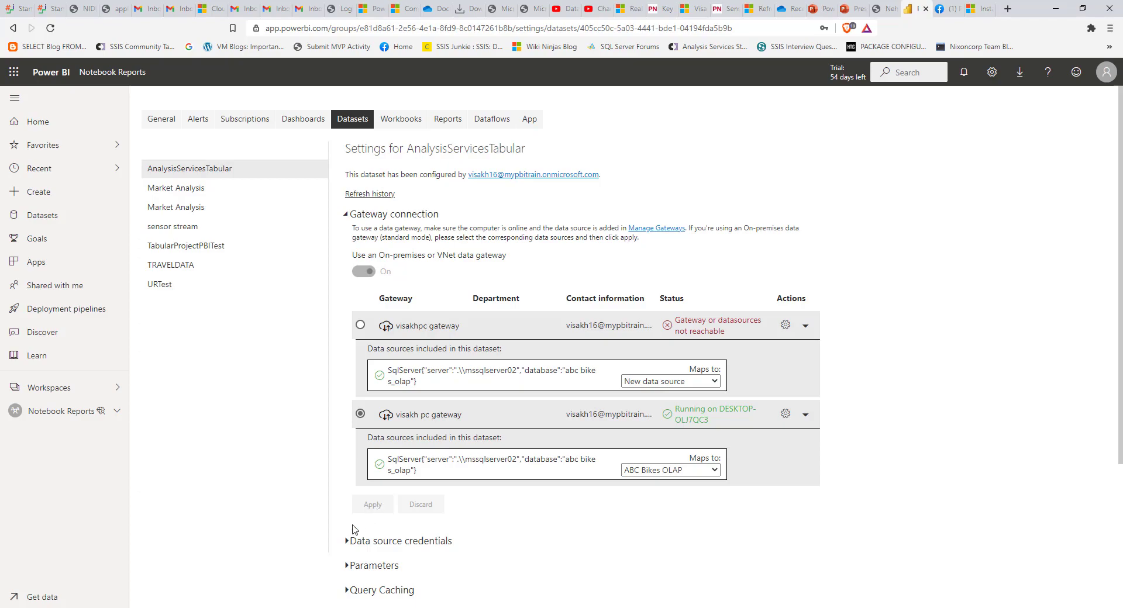
{"action": "left_click", "coordinate": [345, 544]}
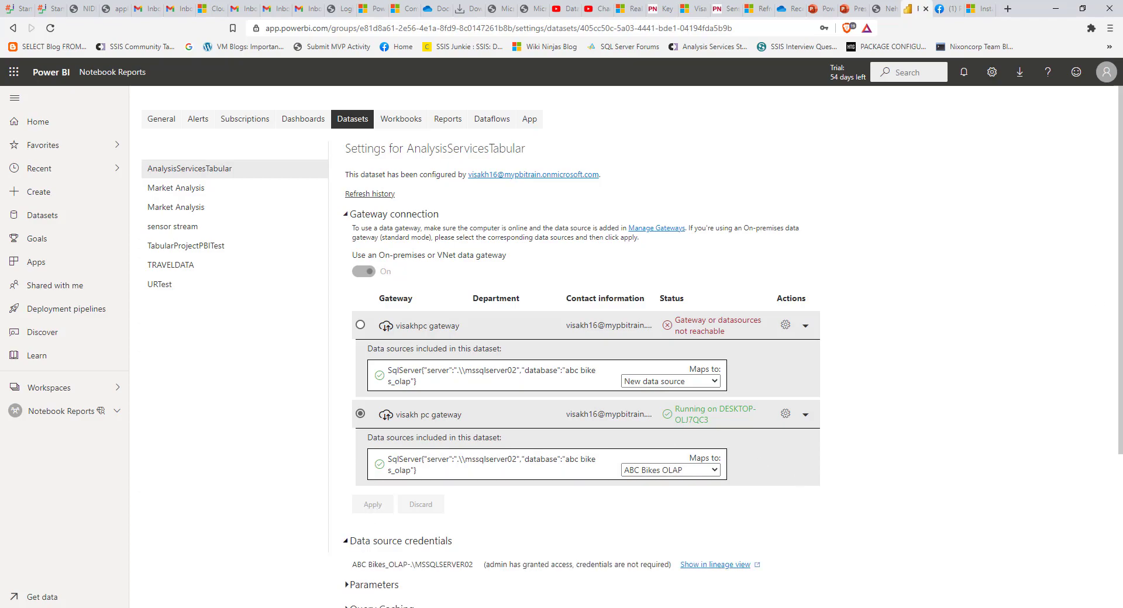
{"action": "left_click_drag", "start_coordinate": [1120, 308], "coordinate": [1121, 503]}
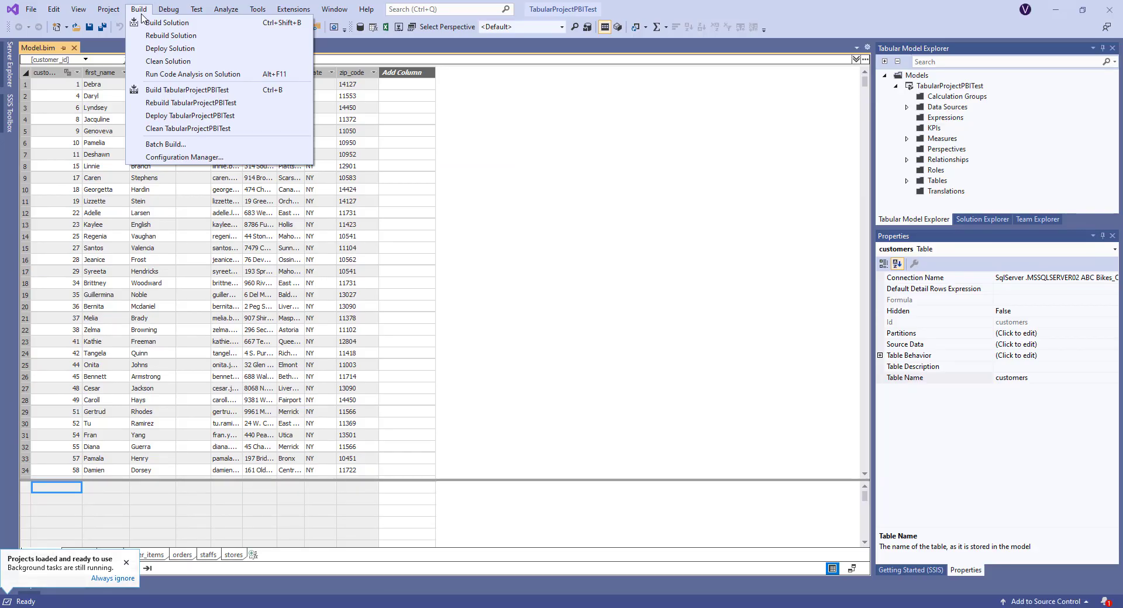
- Redeploy the tabular model solution from Visual Studio
{"action": "left_click", "coordinate": [159, 49]}
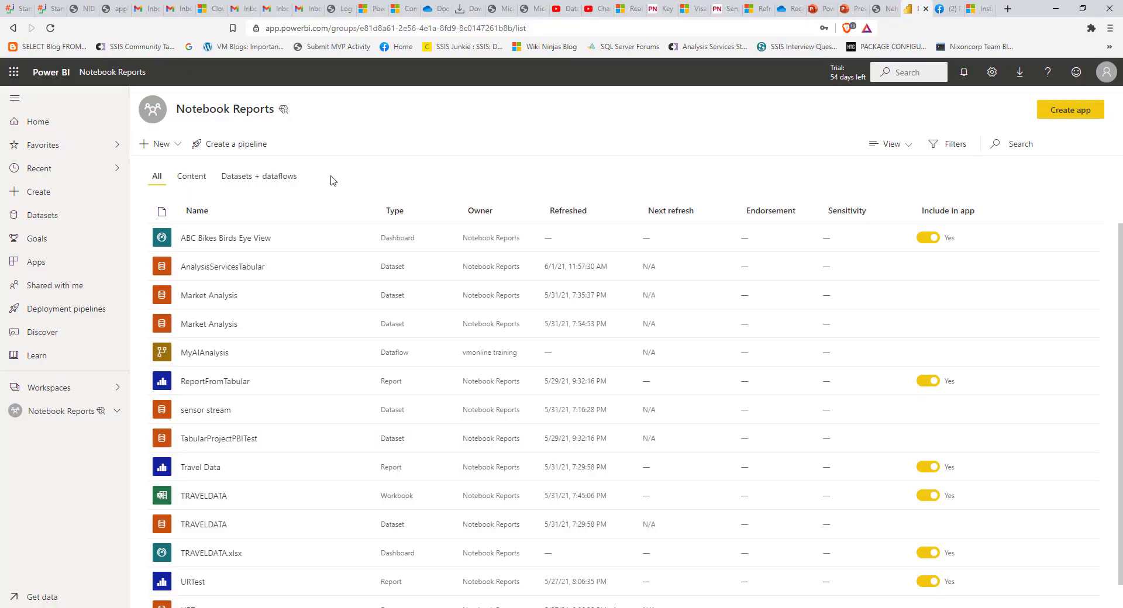
- Start a blank report from scratch on the AnalysisServicesTabular dataset
{"action": "left_click", "coordinate": [229, 267]}
{"action": "left_click", "coordinate": [241, 103]}
{"action": "left_click", "coordinate": [228, 120]}
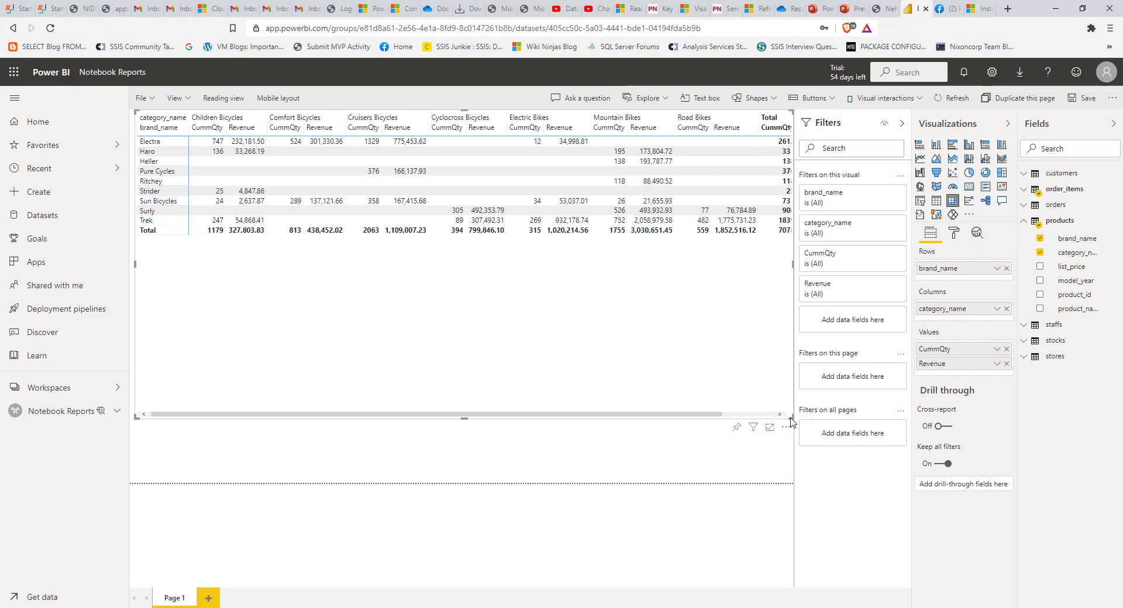
- Add a Staff Name calculated column joining first_name and last_name to staffs, then move to customers
{"action": "key", "text": "alt+Tab"}
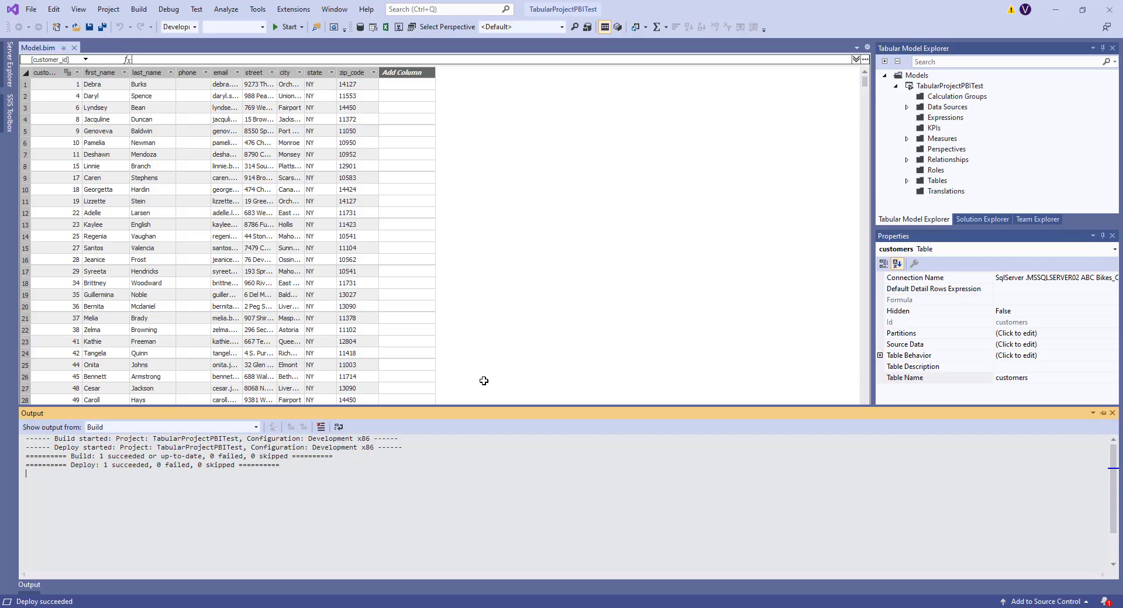
{"action": "left_click", "coordinate": [209, 554]}
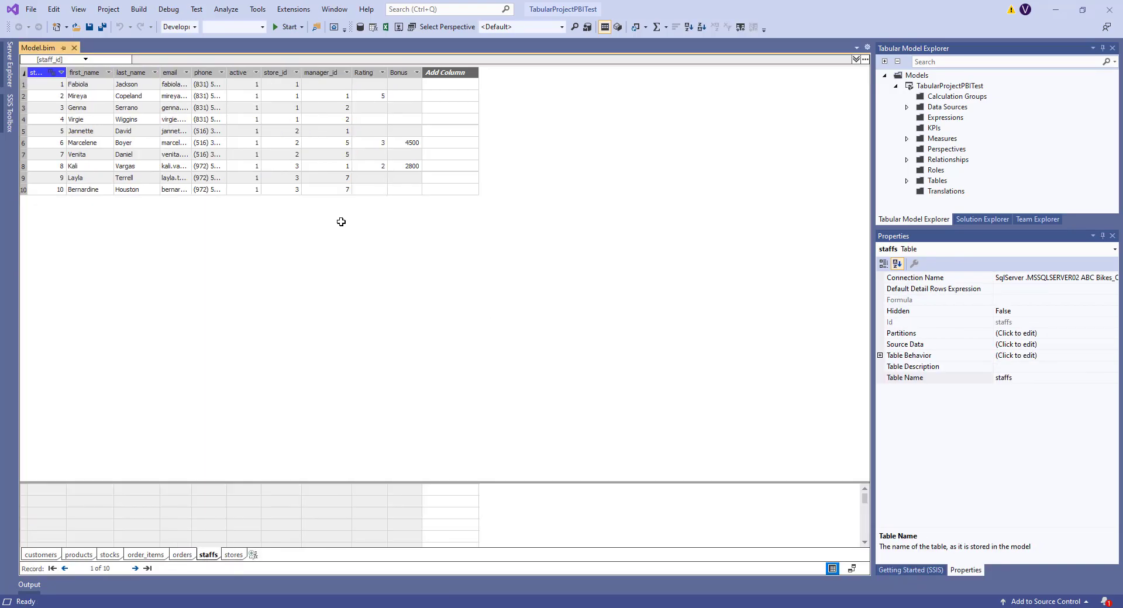
{"action": "left_click", "coordinate": [459, 72]}
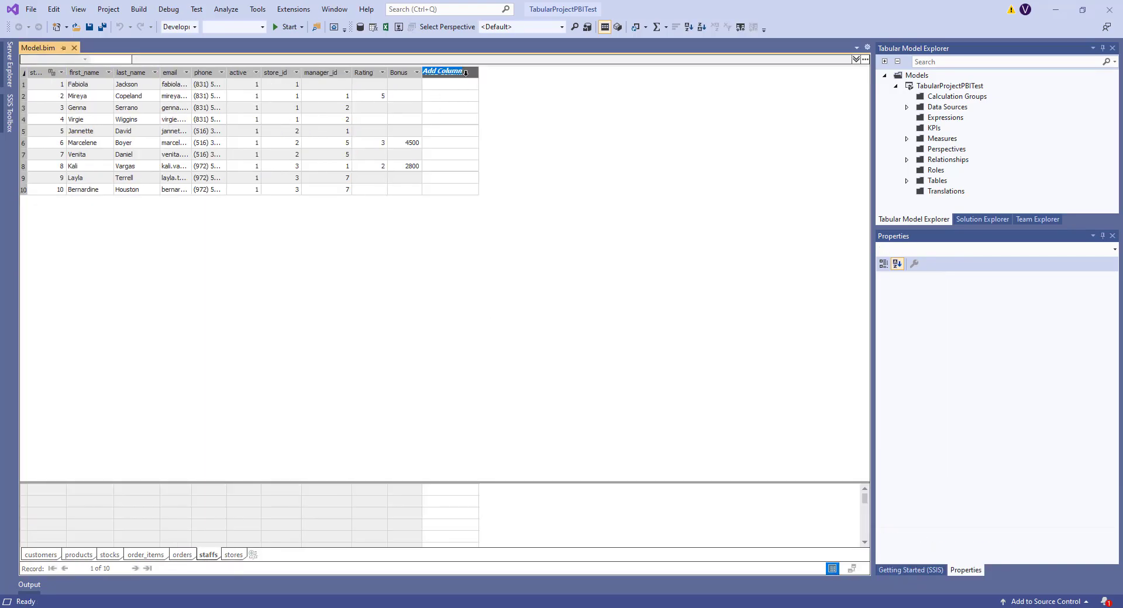
{"action": "type", "text": "Staff Name"}
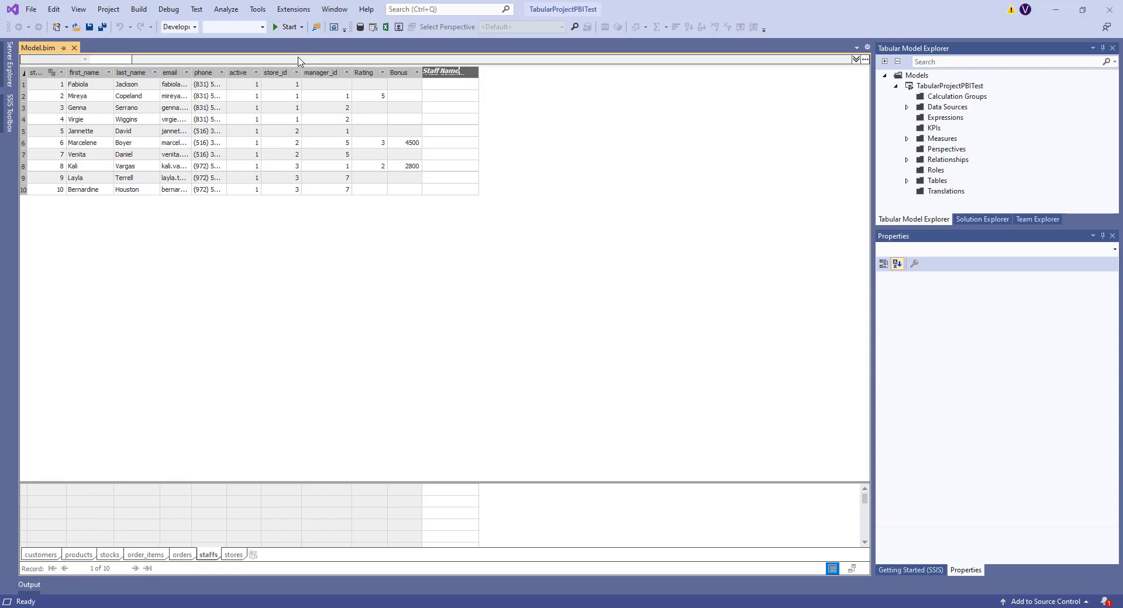
{"action": "left_click", "coordinate": [443, 89]}
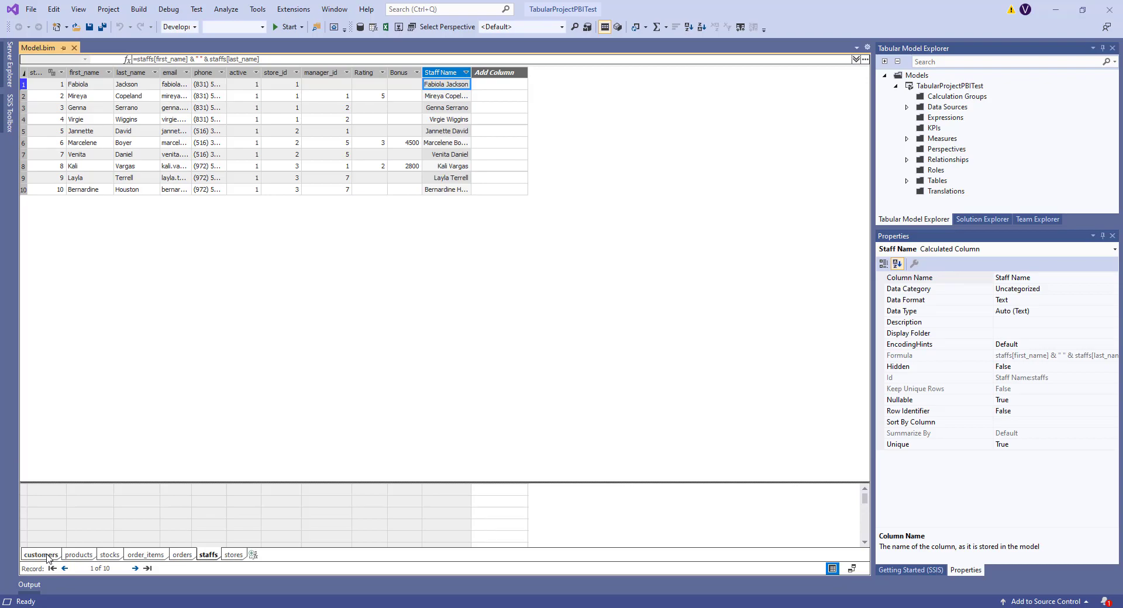
{"action": "left_click", "coordinate": [47, 555]}
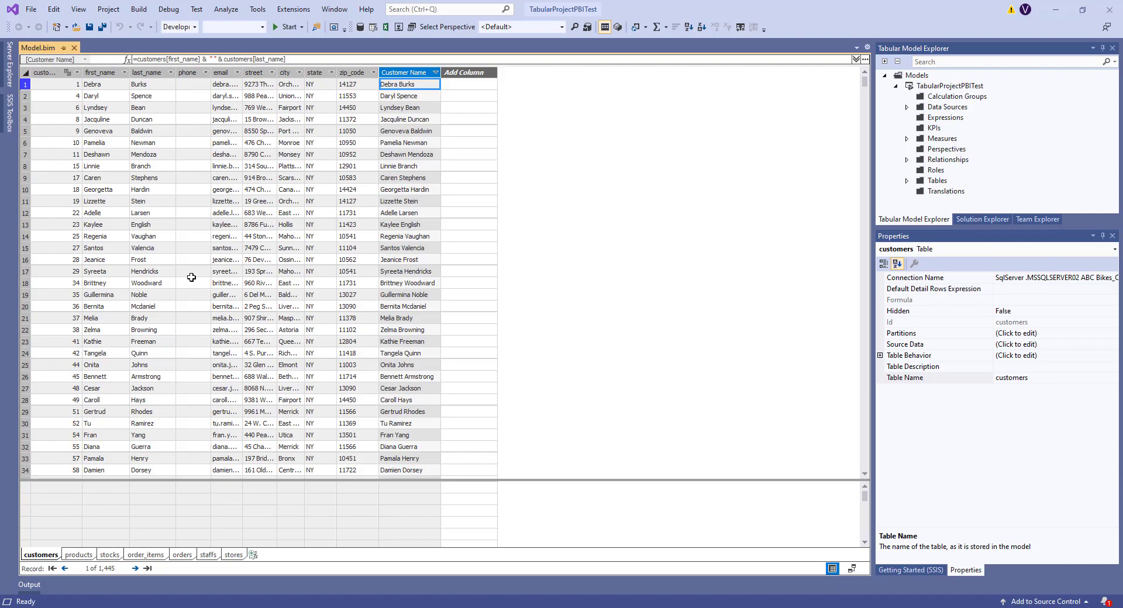
{"action": "left_click", "coordinate": [136, 12]}
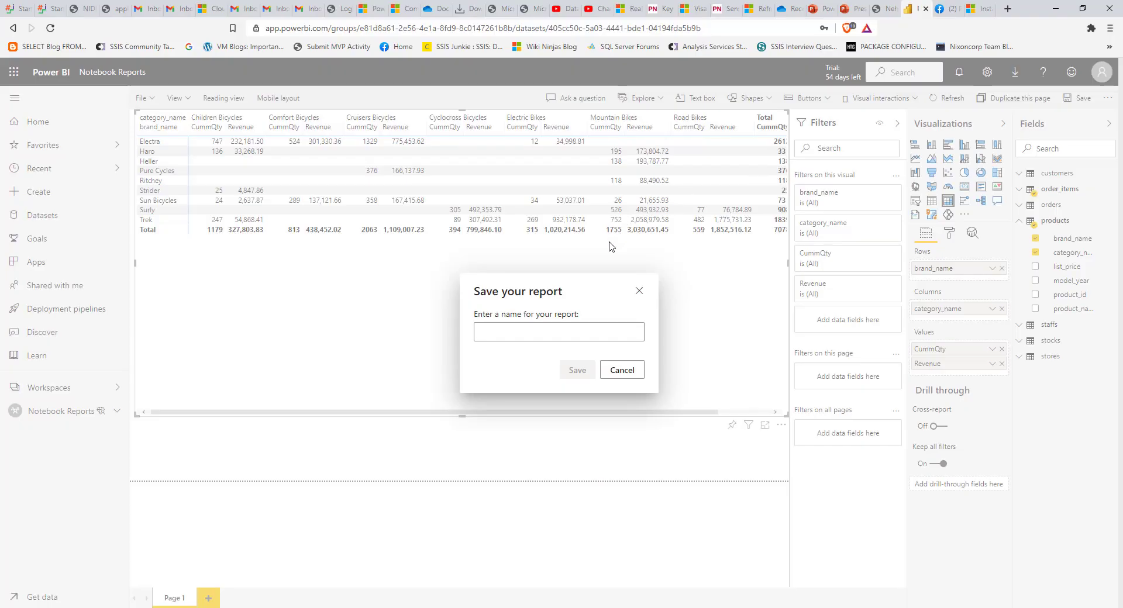
- Save the report as Tabular Based Report and expand the staffs fields to show Staff Name
{"action": "left_click", "coordinate": [567, 372]}
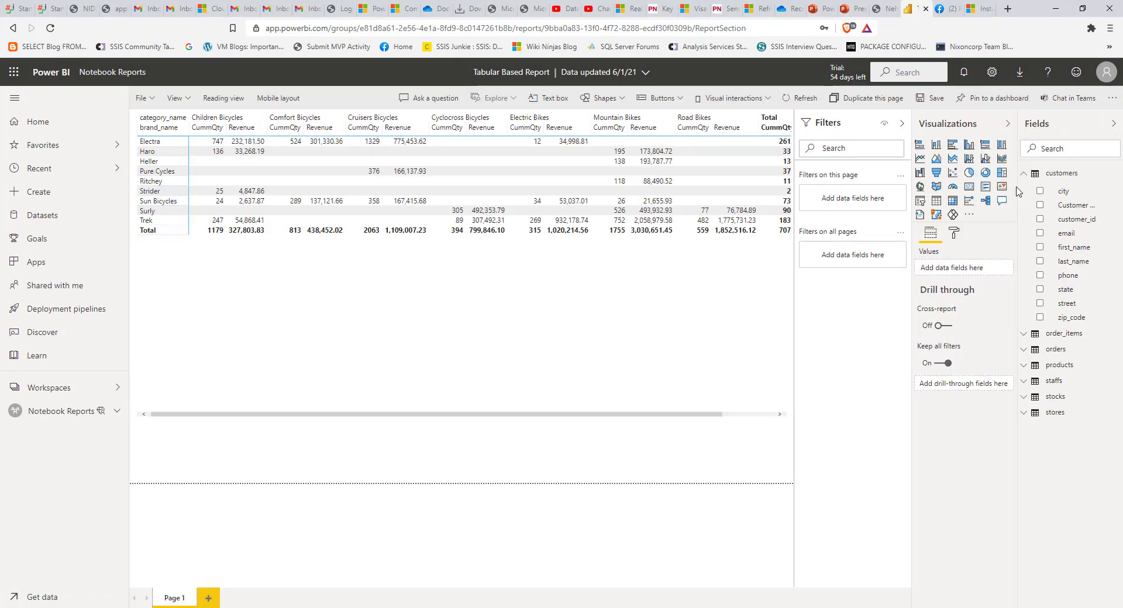
{"action": "left_click_drag", "start_coordinate": [1021, 190], "coordinate": [901, 186]}
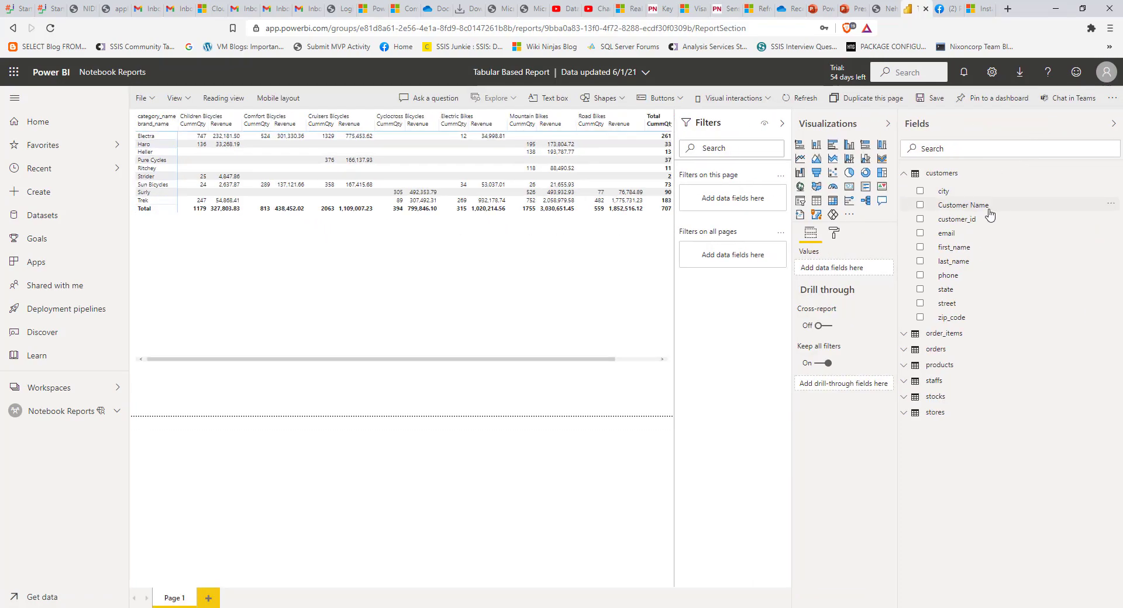
{"action": "left_click", "coordinate": [905, 383]}
{"action": "left_click_drag", "start_coordinate": [959, 511], "coordinate": [778, 368]}
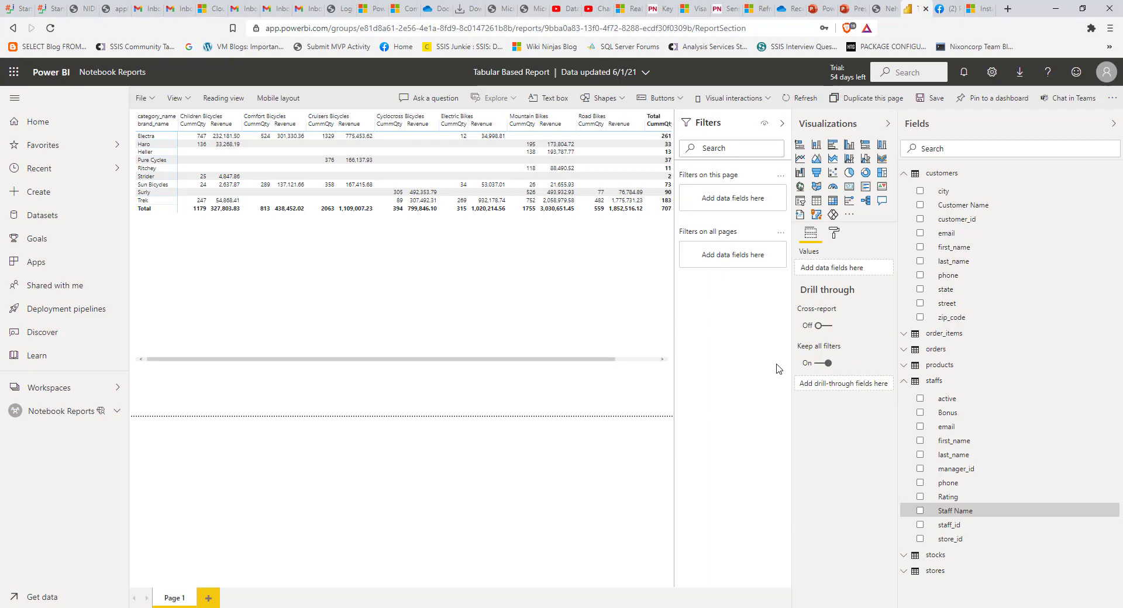